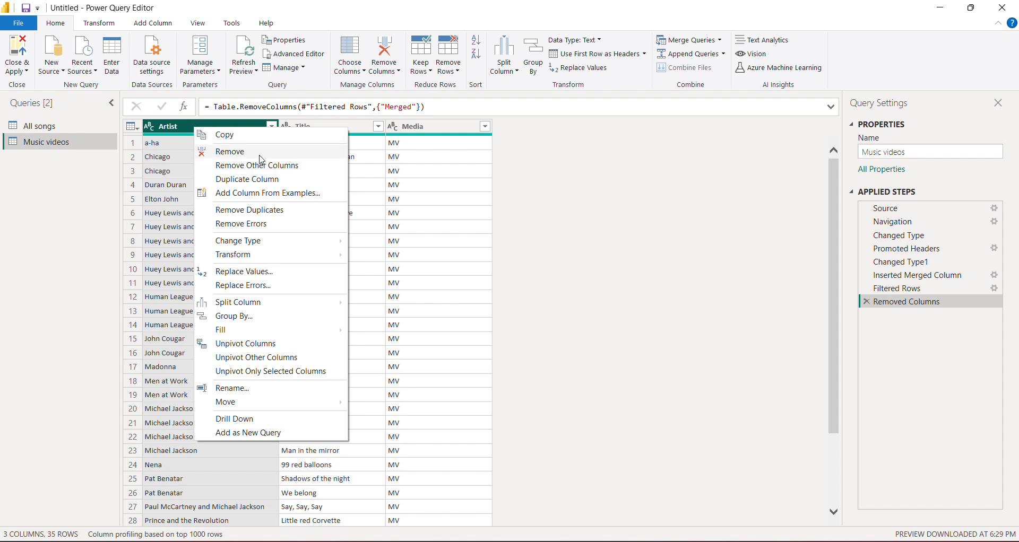
Remove duplicates based on the Artist column, and delete the Removed Duplicates step again
{"action": "left_click", "coordinate": [289, 213]}
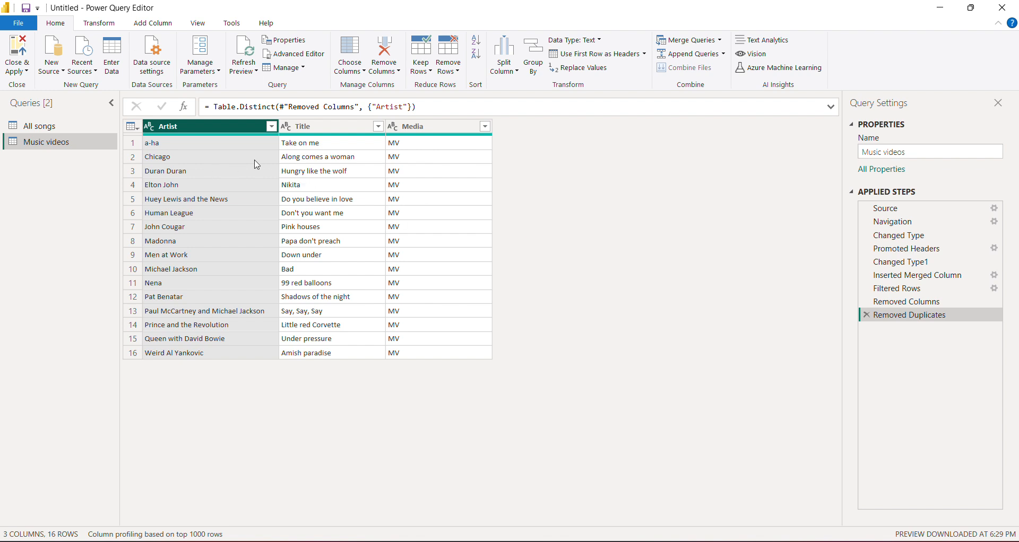
{"action": "left_click", "coordinate": [868, 316]}
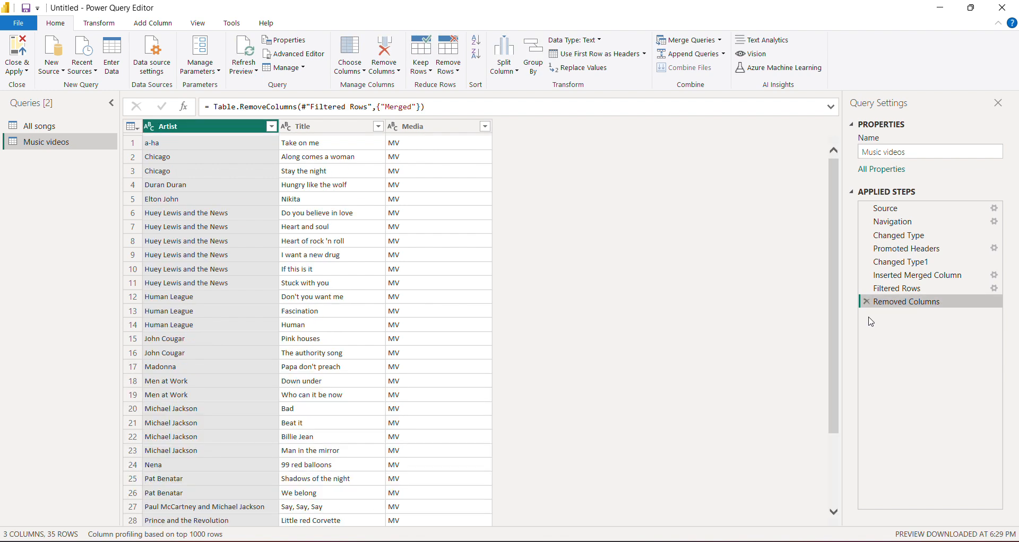
Compare the song titles of artists listed more than once, such as Chicago, Huey Lewis and the News, and John Cougar
{"action": "left_click", "coordinate": [170, 163]}
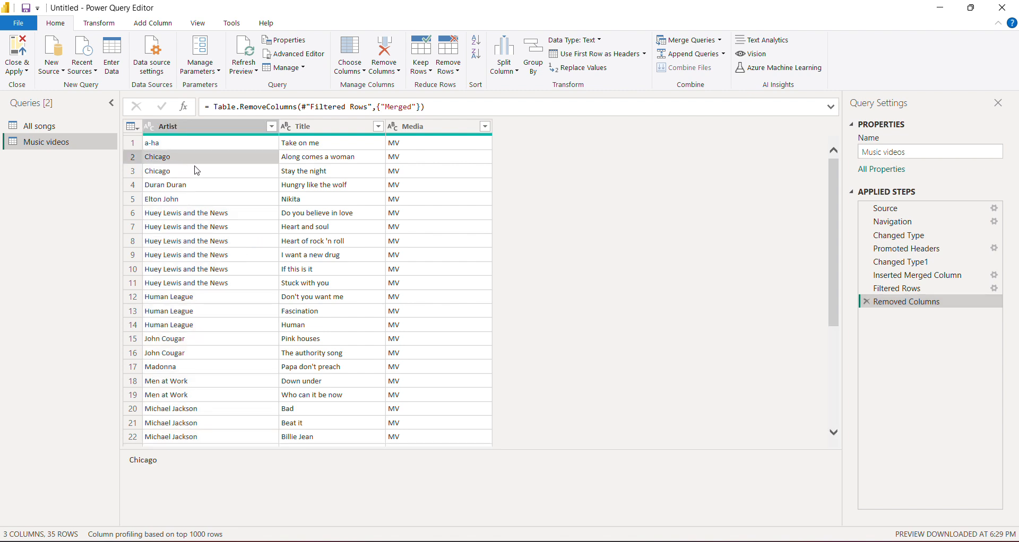
{"action": "left_click", "coordinate": [318, 161]}
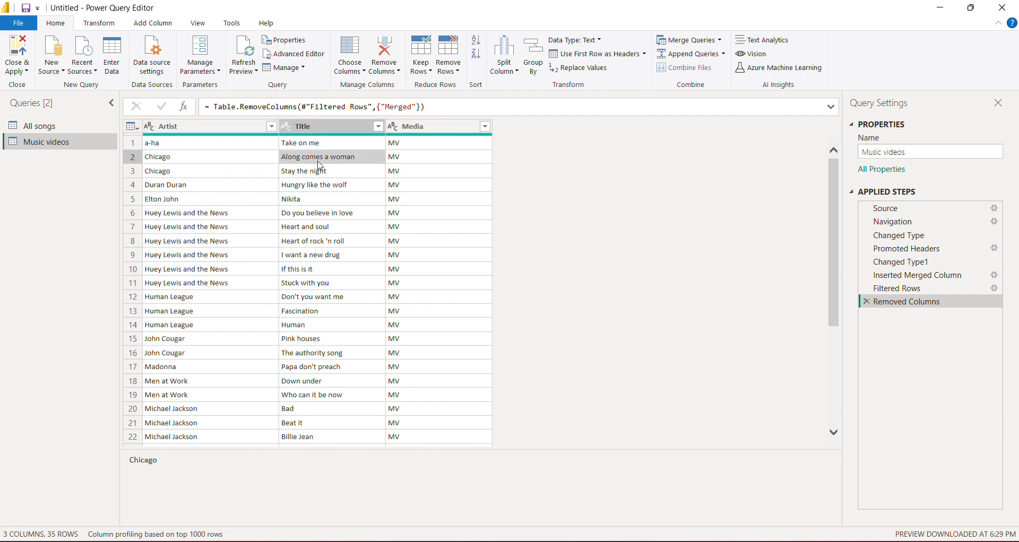
{"action": "left_click", "coordinate": [313, 172]}
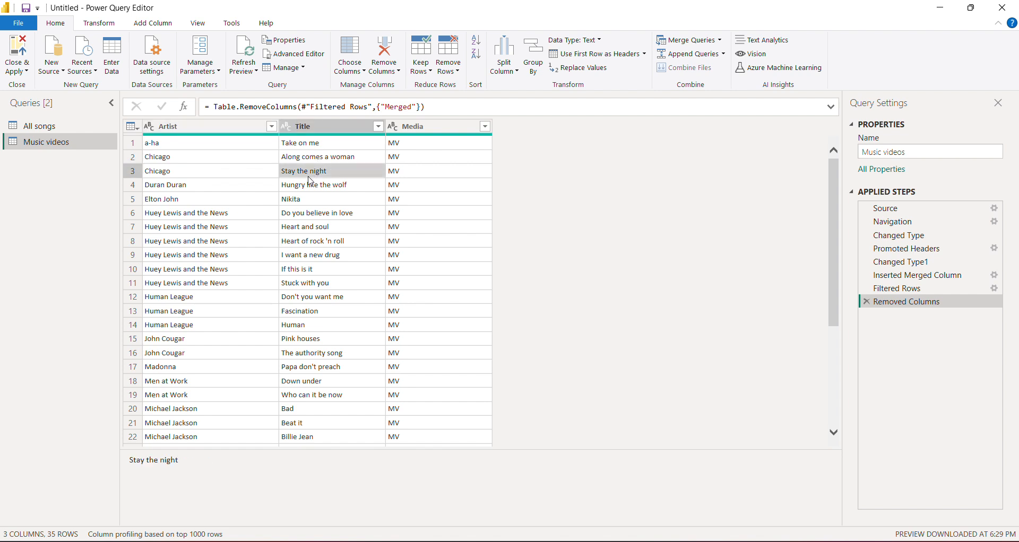
{"action": "left_click", "coordinate": [181, 215]}
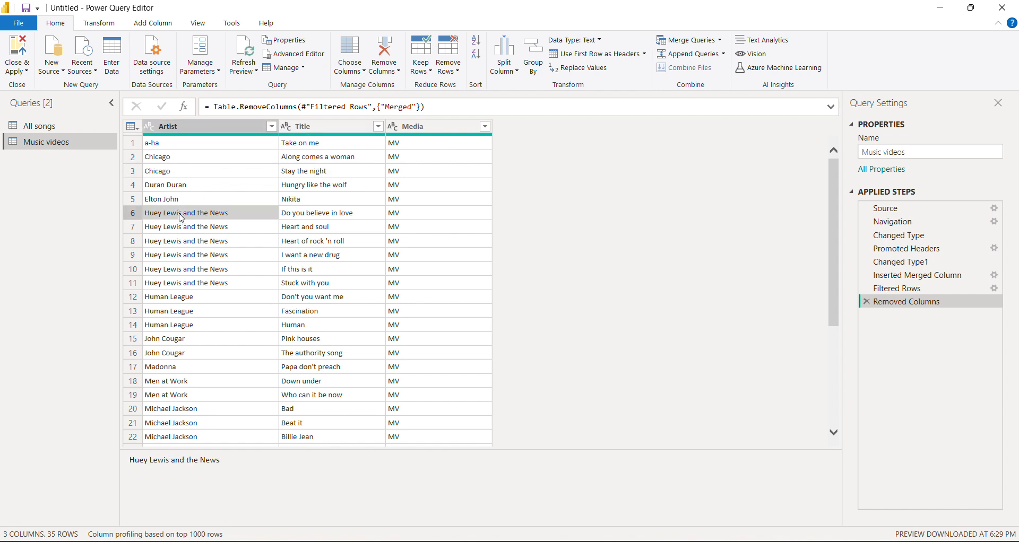
{"action": "left_click", "coordinate": [190, 338]}
{"action": "left_click", "coordinate": [313, 344]}
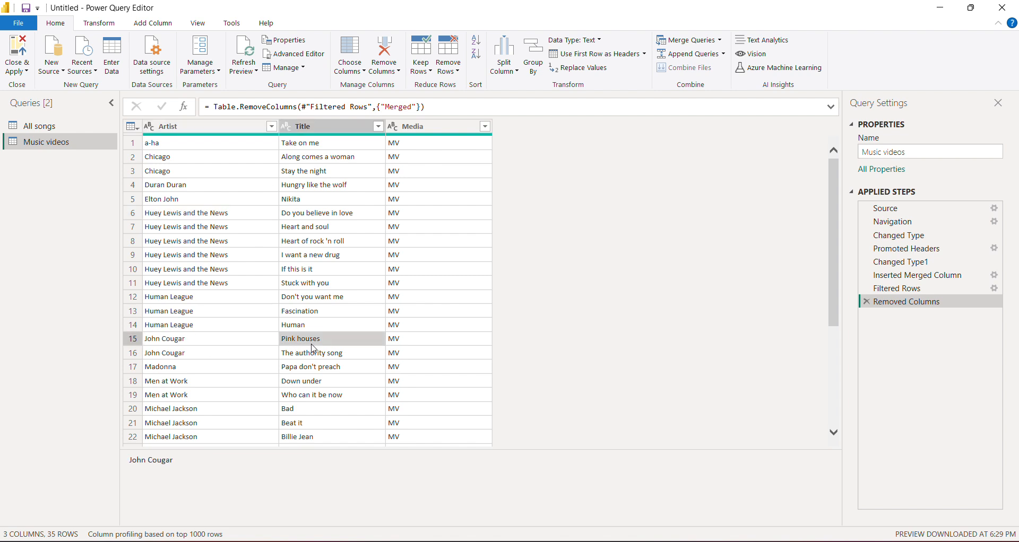
{"action": "left_click", "coordinate": [315, 355]}
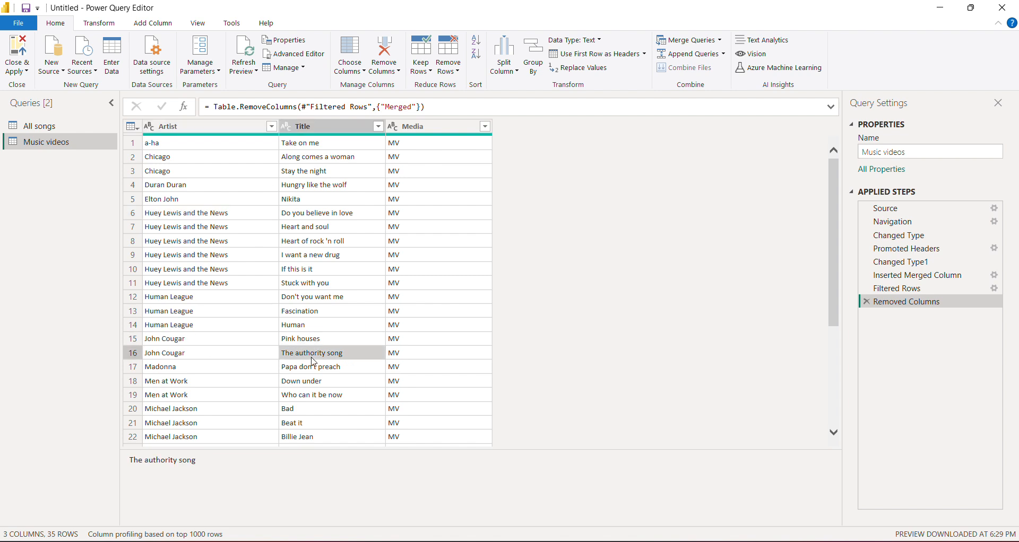
Try removing the repeated artists from the Music videos query once more, and undo it by deleting that applied step
{"action": "right_click", "coordinate": [186, 137]}
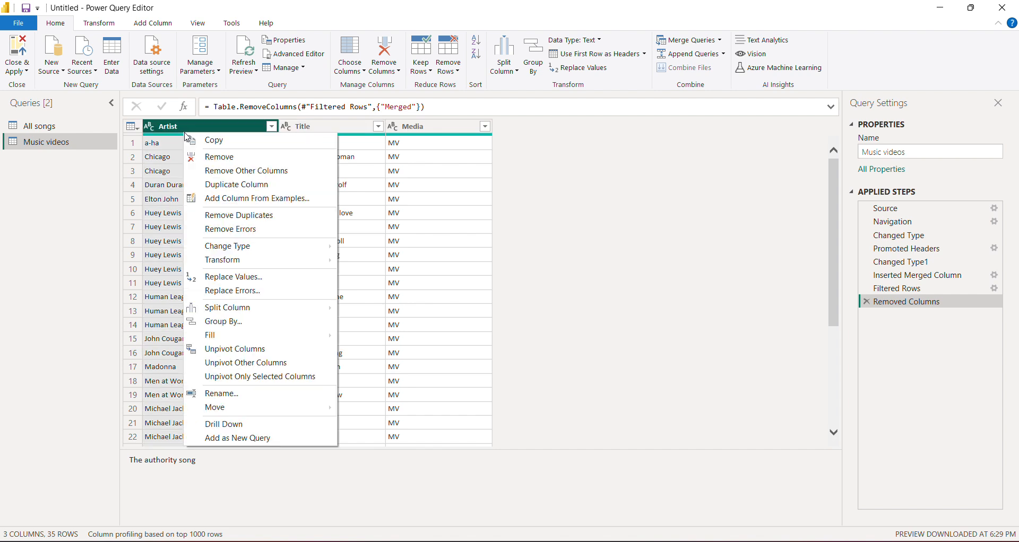
{"action": "left_click", "coordinate": [284, 218]}
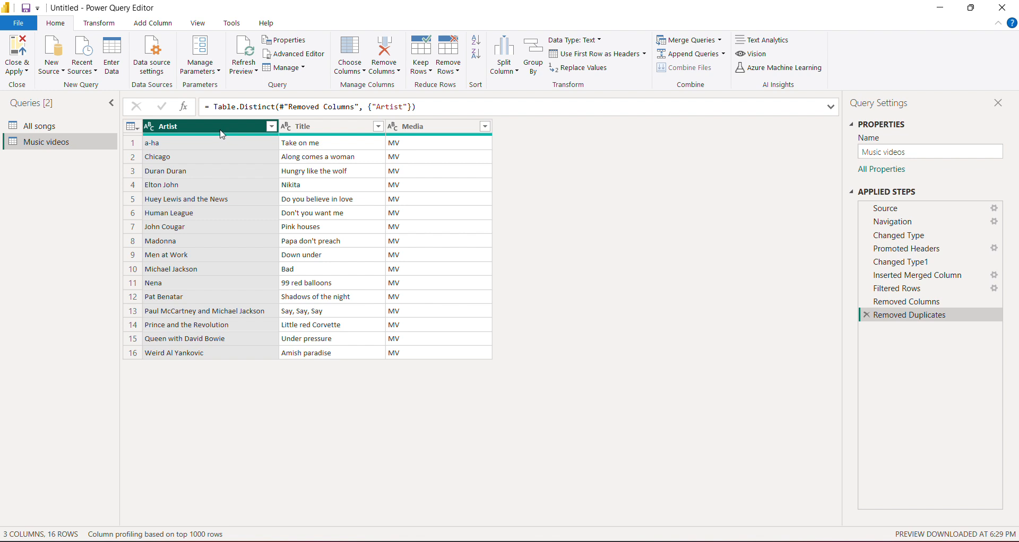
{"action": "right_click", "coordinate": [195, 131]}
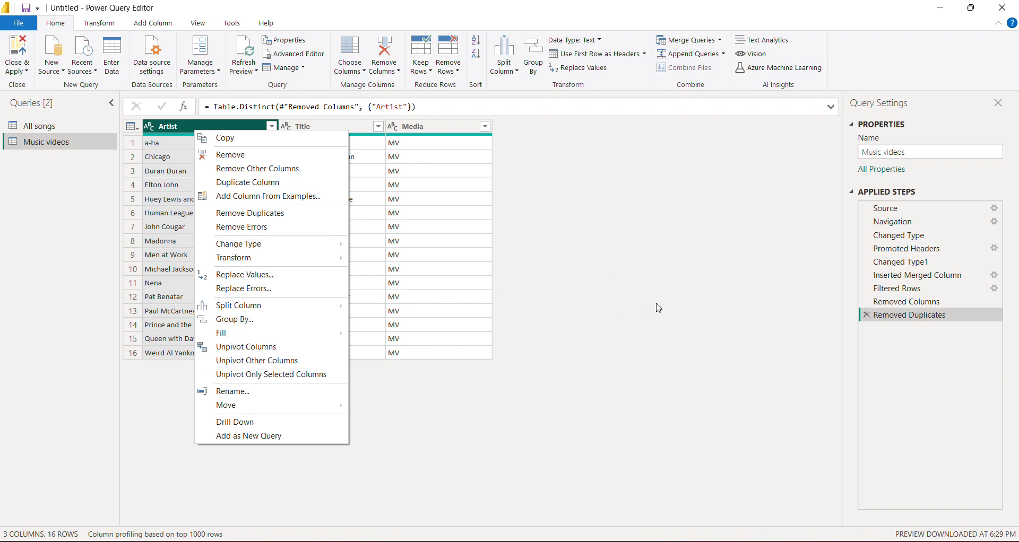
{"action": "left_click", "coordinate": [867, 315]}
{"action": "left_click", "coordinate": [867, 315]}
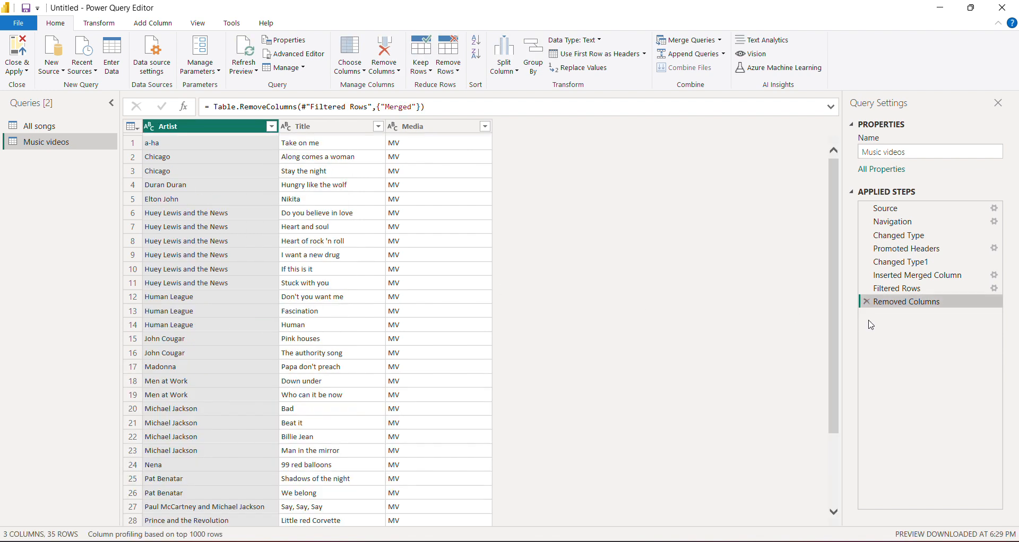
{"action": "scroll", "coordinate": [321, 339], "scroll_direction": "down", "scroll_amount": 2}
{"action": "scroll", "coordinate": [325, 336], "scroll_direction": "up", "scroll_amount": 2}
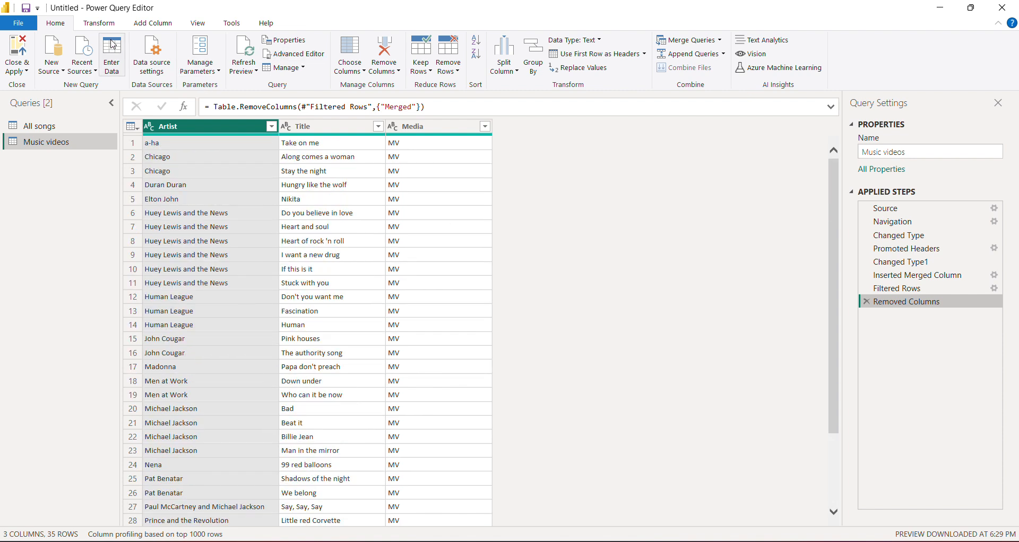
Start a conditional column whose first clause outputs 2 when Artist equals Chicago
{"action": "left_click", "coordinate": [102, 24]}
{"action": "left_click", "coordinate": [154, 26]}
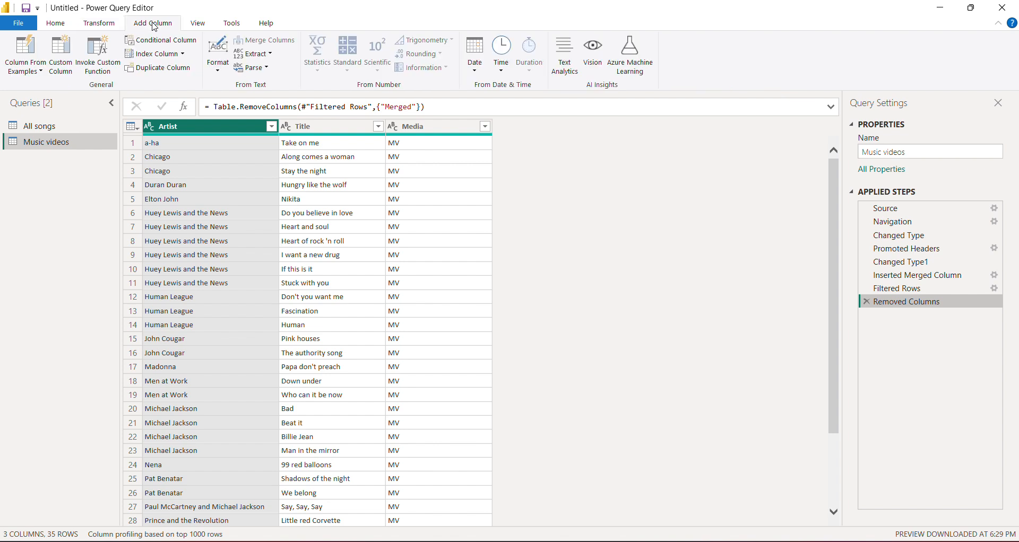
{"action": "left_click", "coordinate": [171, 41]}
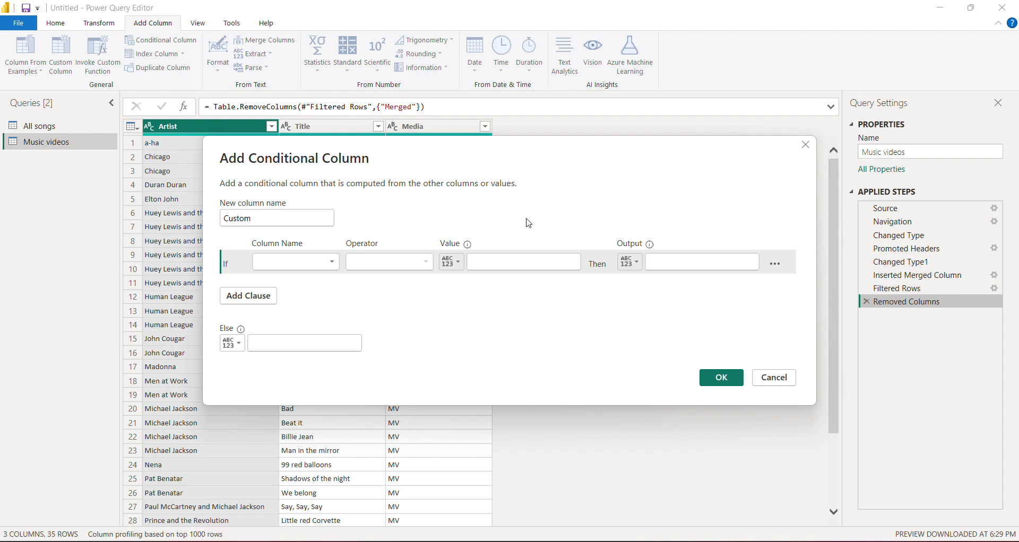
{"action": "left_click_drag", "start_coordinate": [590, 165], "coordinate": [749, 144]}
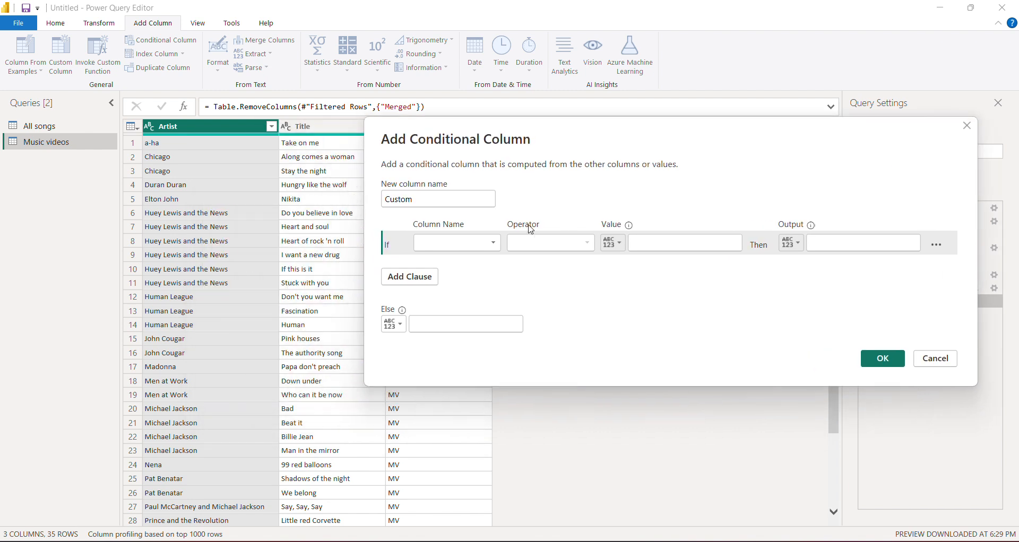
{"action": "left_click", "coordinate": [443, 249]}
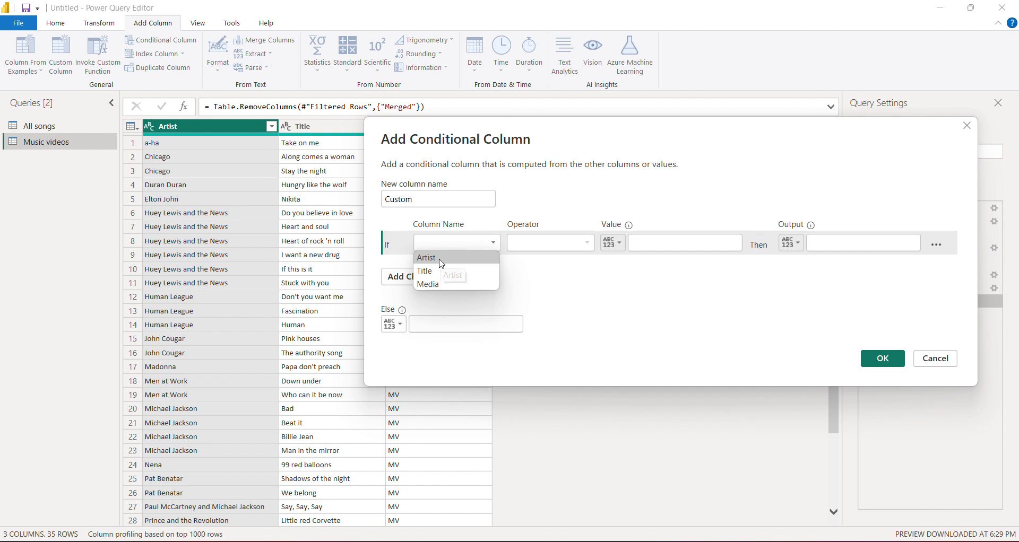
{"action": "left_click", "coordinate": [442, 262]}
{"action": "left_click", "coordinate": [646, 248]}
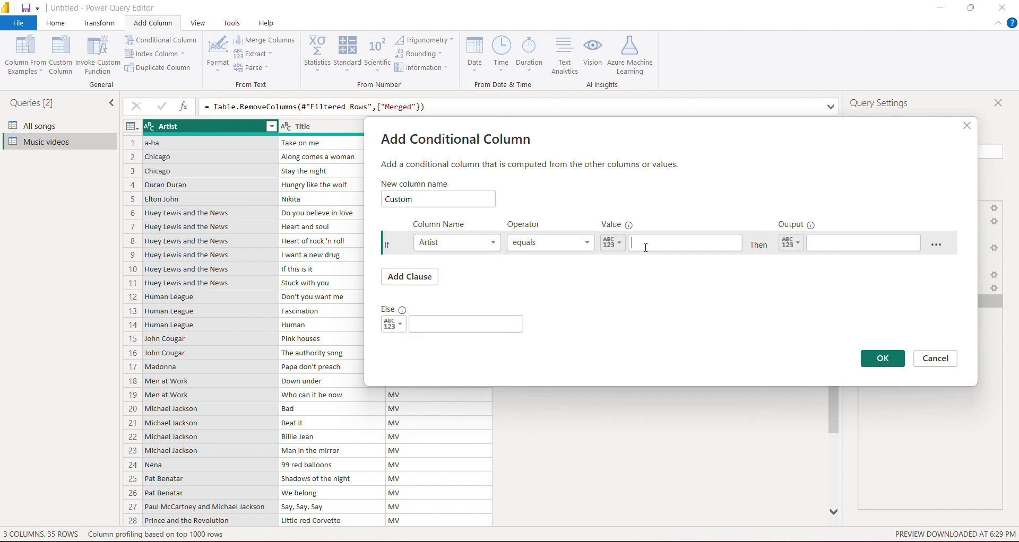
{"action": "type", "text": "Chicago"}
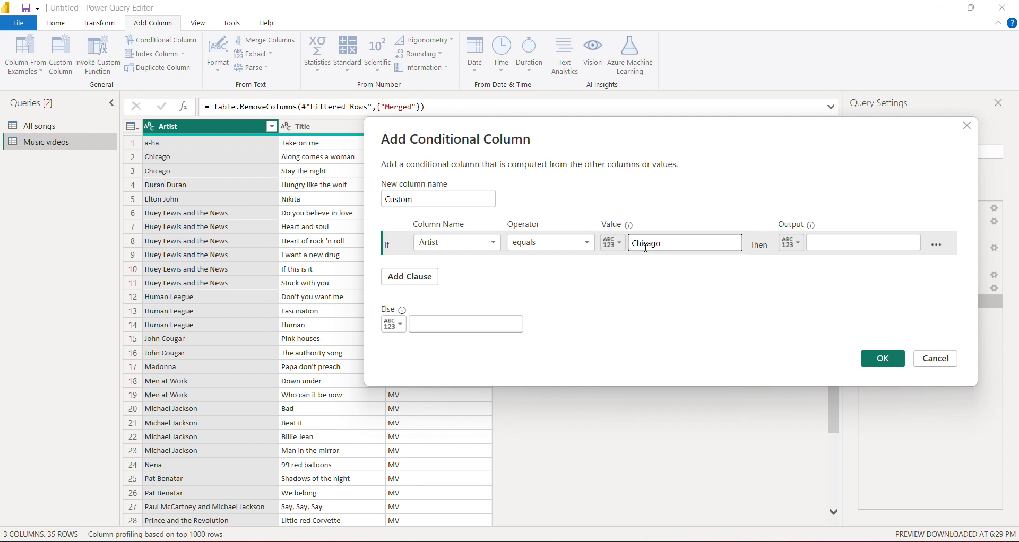
{"action": "left_click", "coordinate": [848, 241]}
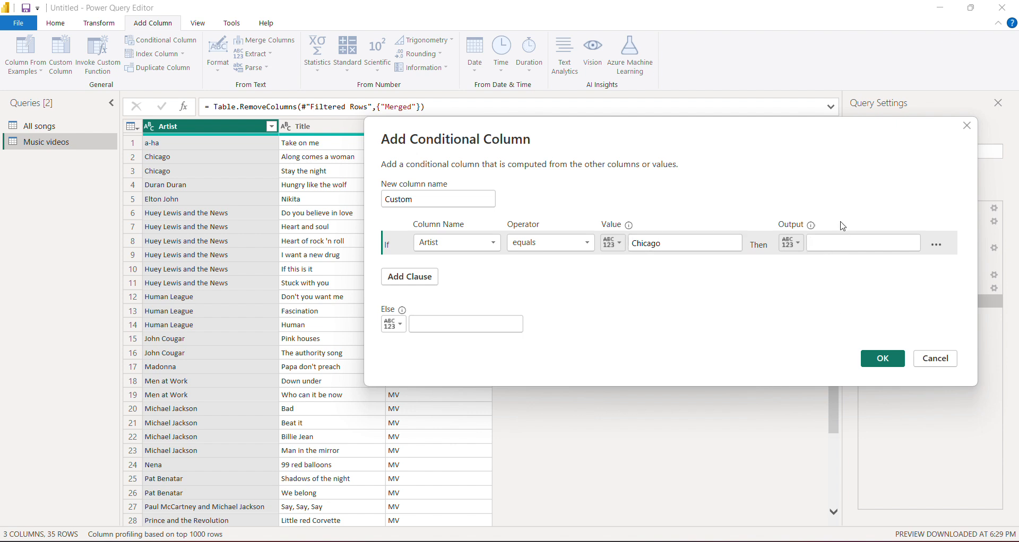
{"action": "type", "text": "1"}
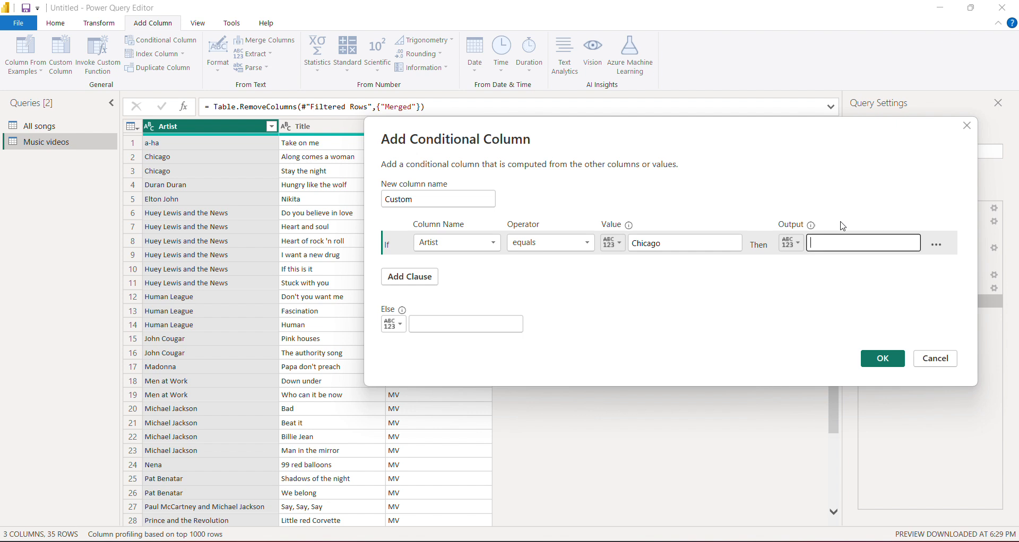
{"action": "left_click", "coordinate": [884, 362]}
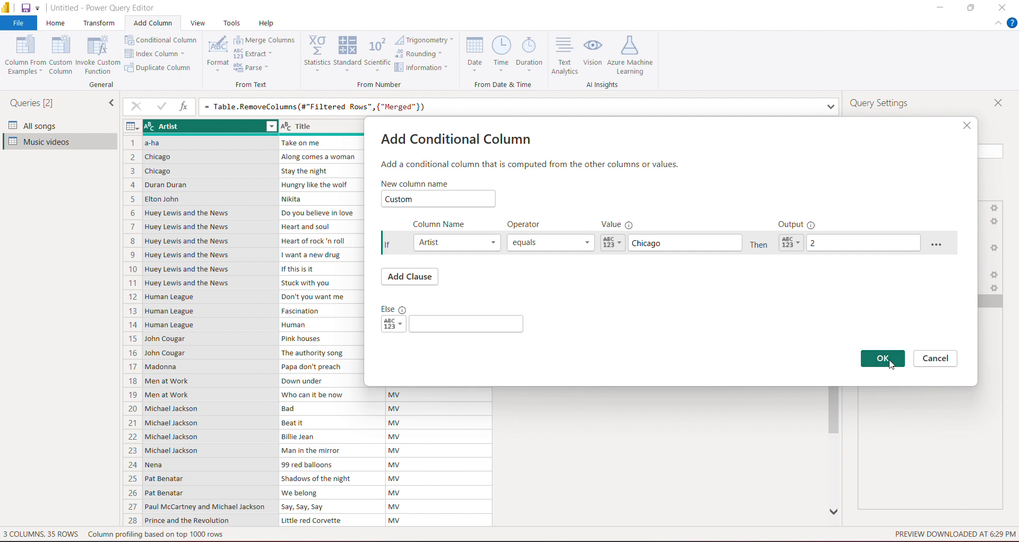
Add an Else If clause that outputs 3 when Artist equals Elton John
{"action": "left_click", "coordinate": [414, 277]}
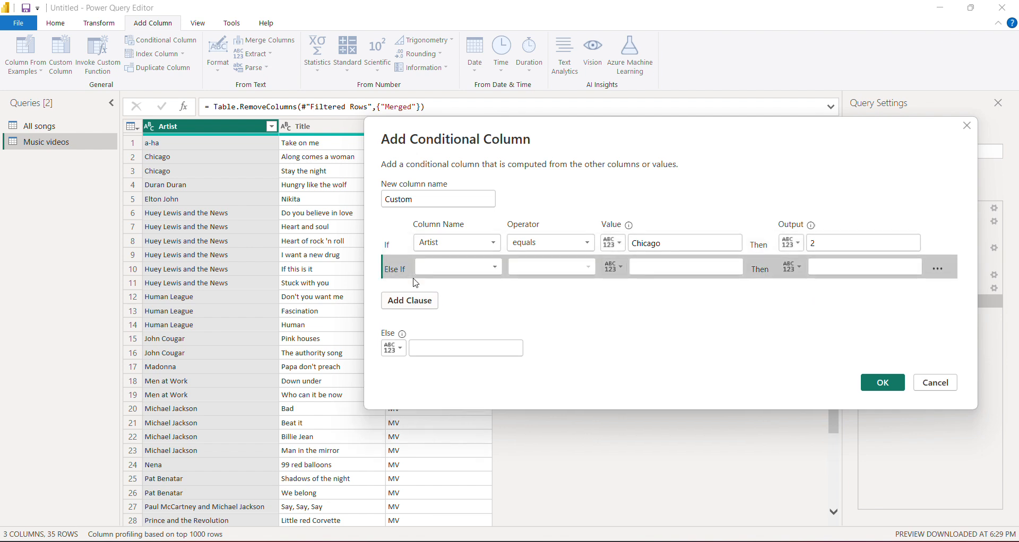
{"action": "left_click", "coordinate": [444, 268]}
{"action": "left_click", "coordinate": [430, 282]}
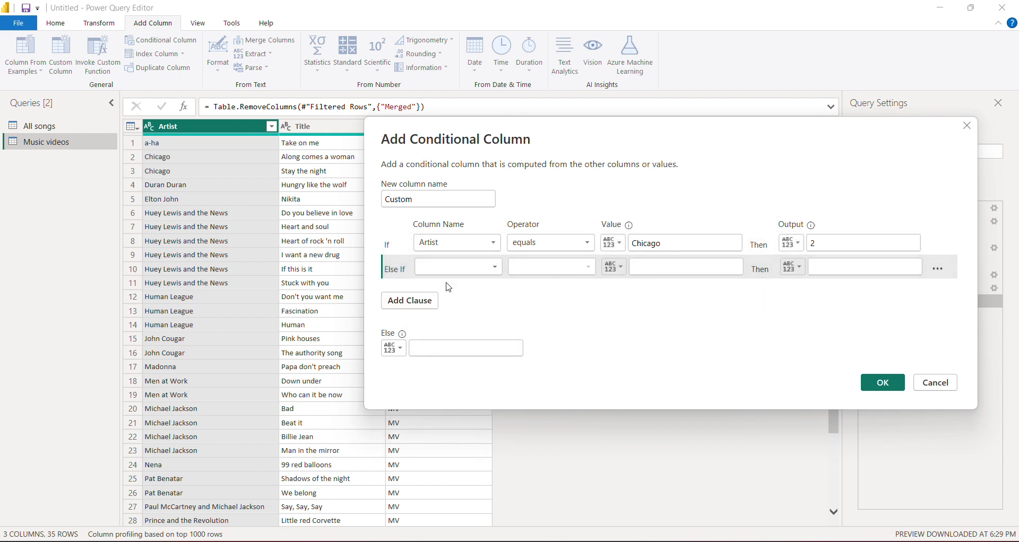
{"action": "left_click", "coordinate": [671, 265]}
{"action": "type", "text": "Elton John"}
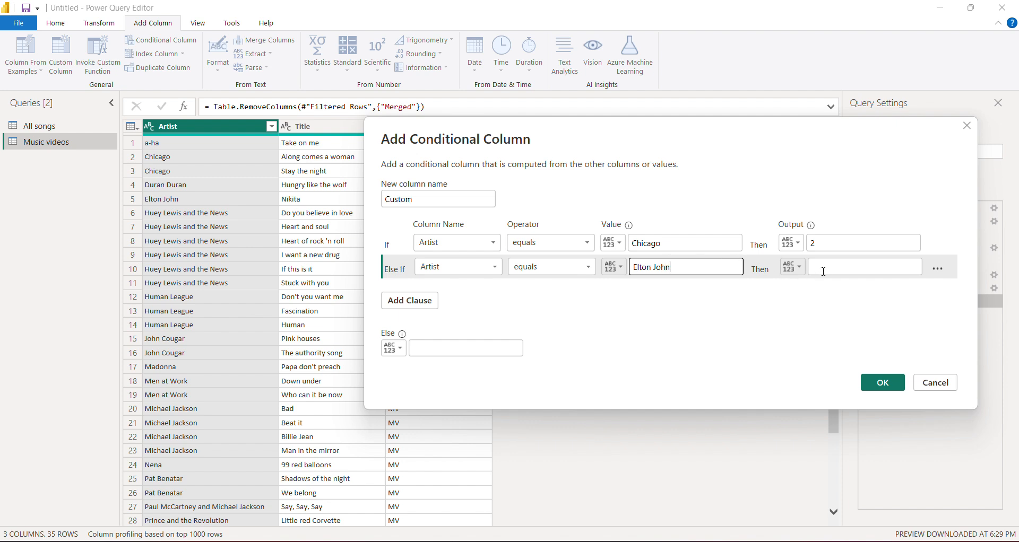
{"action": "left_click", "coordinate": [832, 269]}
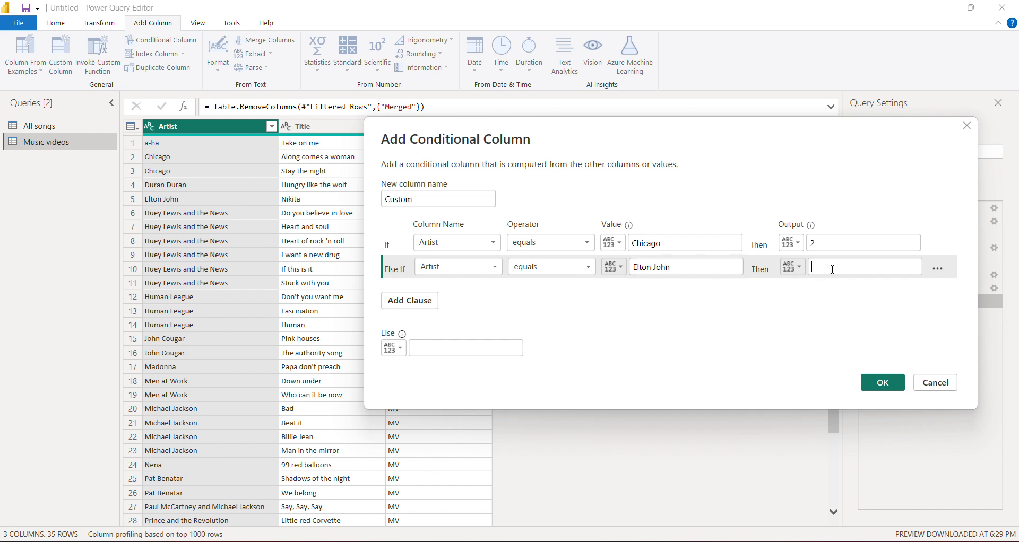
{"action": "type", "text": "3"}
{"action": "left_click", "coordinate": [880, 389]}
Add an Else If clause outputting 4 when Artist equals Huey Lewis and the News, and create the conditional column
{"action": "left_click", "coordinate": [408, 301]}
{"action": "left_click", "coordinate": [444, 290]}
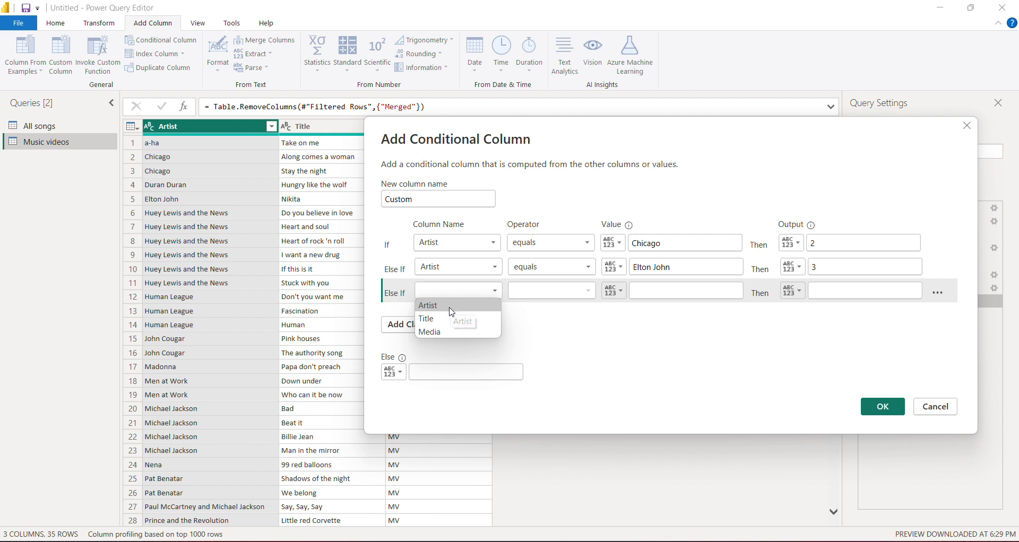
{"action": "left_click", "coordinate": [451, 306]}
{"action": "left_click", "coordinate": [670, 290]}
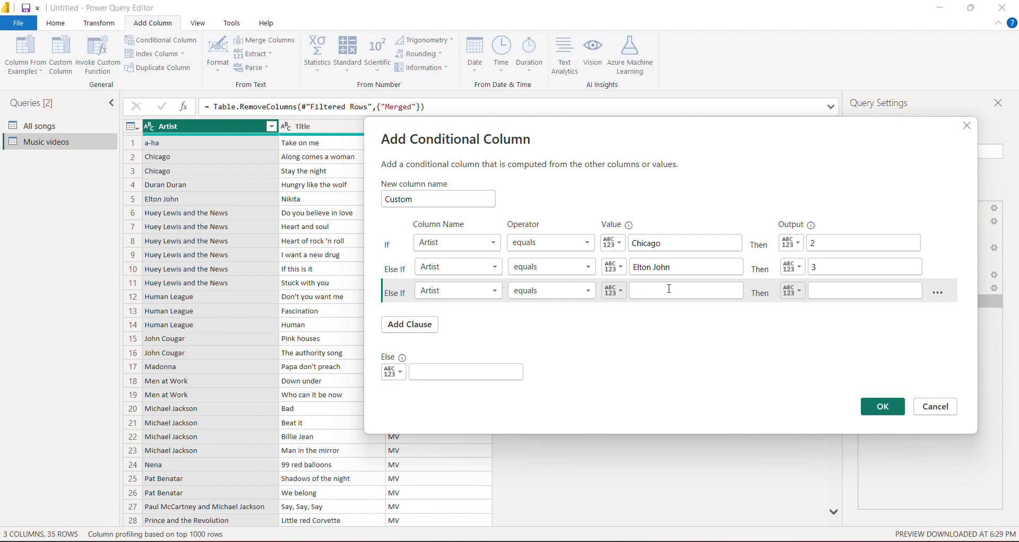
{"action": "type", "text": "Huey Lewis and the News"}
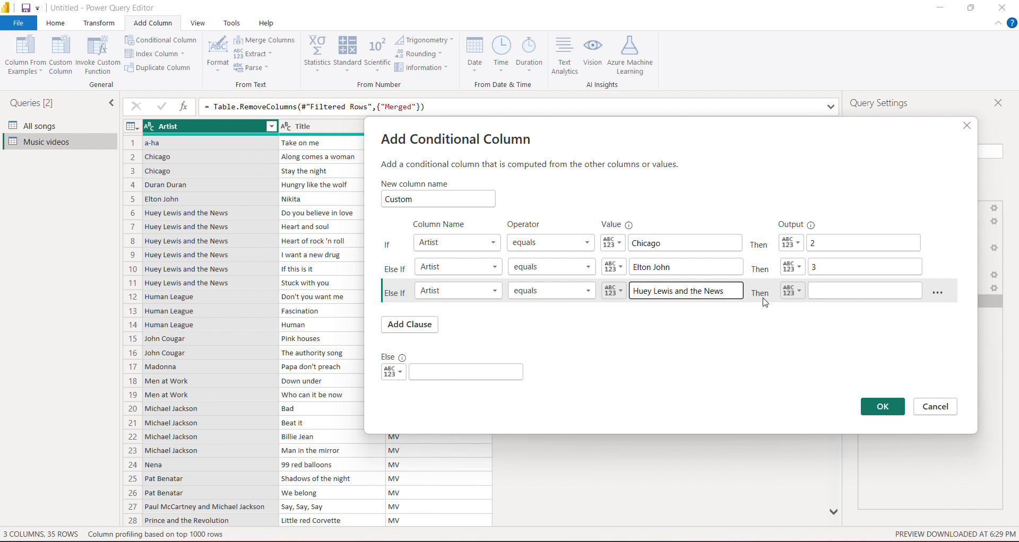
{"action": "left_click", "coordinate": [846, 290]}
{"action": "type", "text": "4"}
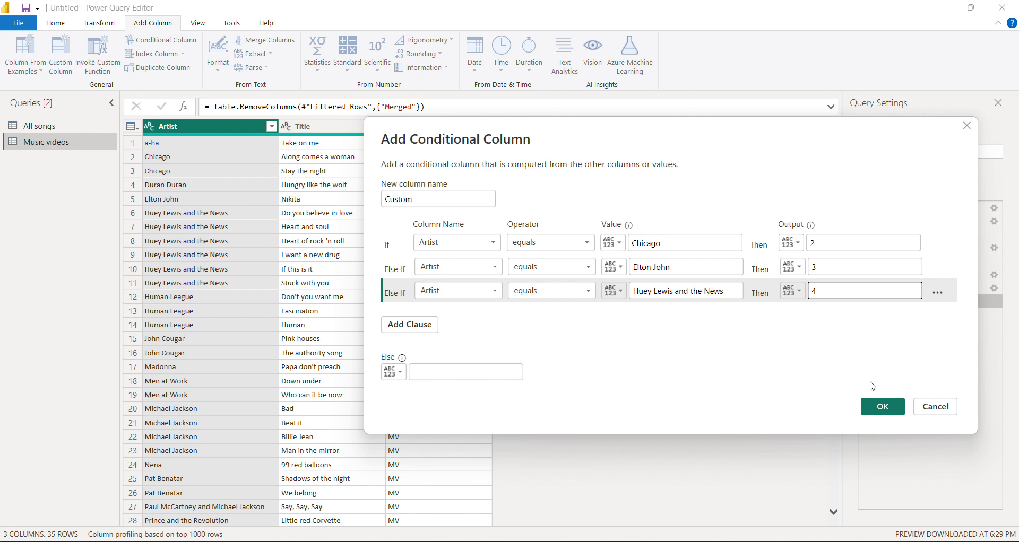
{"action": "left_click", "coordinate": [880, 407]}
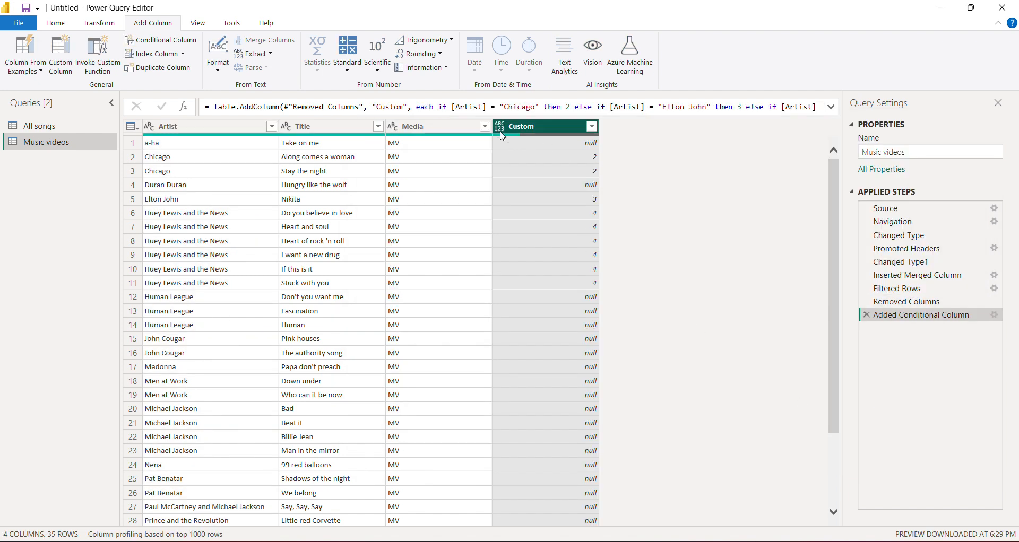
Rename the new Custom column as Artist ID
{"action": "double_click", "coordinate": [525, 131]}
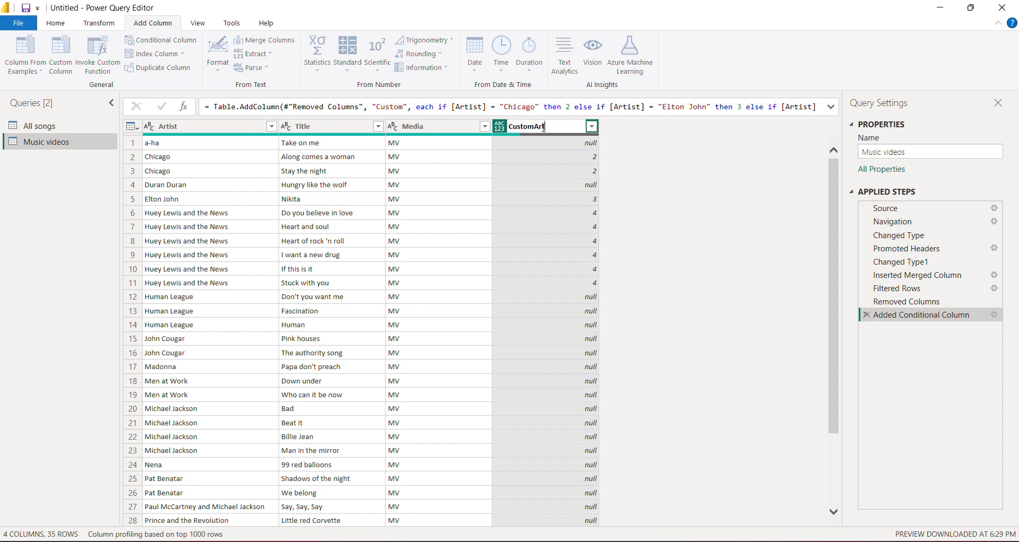
{"action": "key", "text": "BackSpace"}
{"action": "key", "text": "BackSpace"}
{"action": "key", "text": "BackSpace"}
{"action": "key", "text": "BackSpace"}
{"action": "key", "text": "BackSpace"}
{"action": "key", "text": "BackSpace"}
{"action": "key", "text": "BackSpace"}
{"action": "key", "text": "BackSpace"}
{"action": "left_click", "coordinate": [706, 212]}
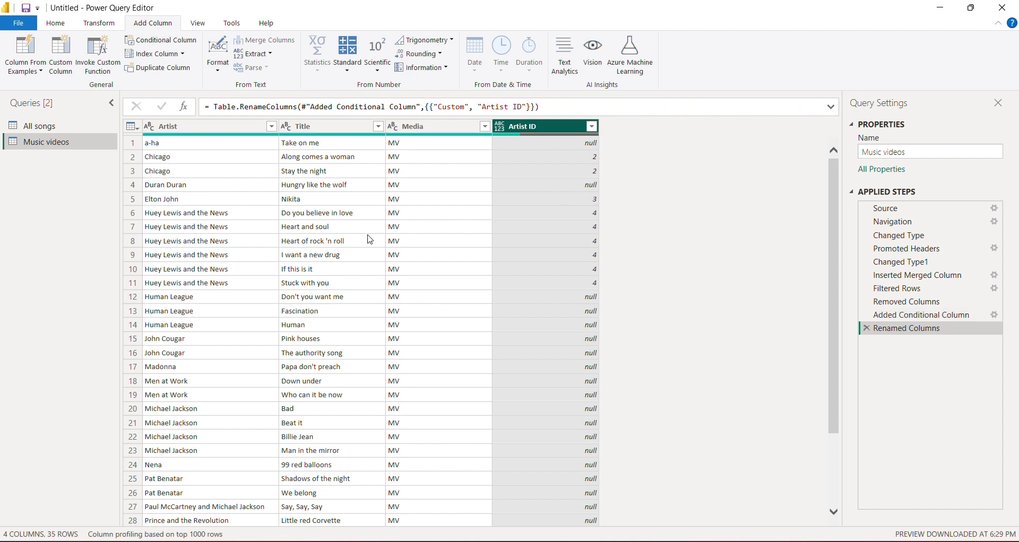
{"action": "scroll", "coordinate": [203, 244], "scroll_direction": "down", "scroll_amount": 3}
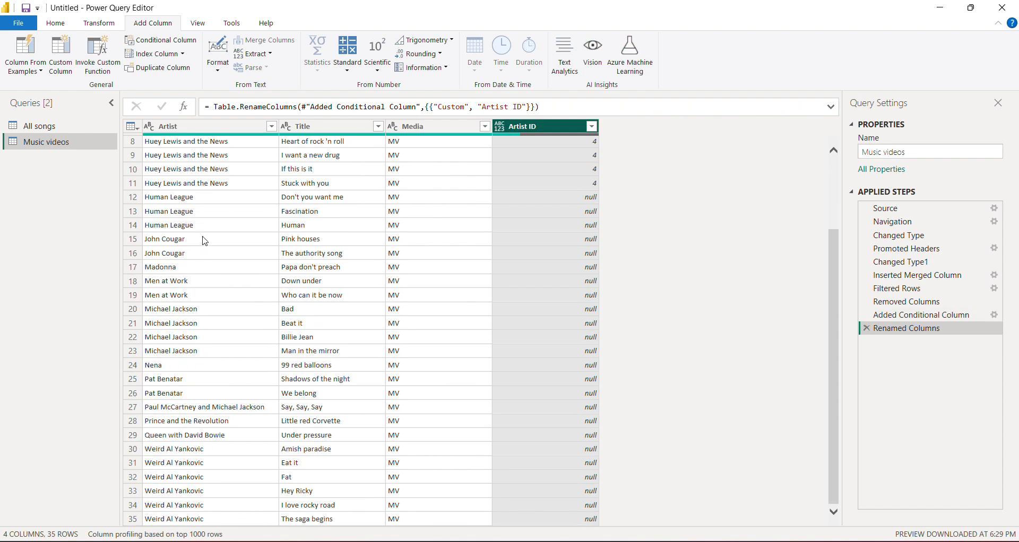
{"action": "scroll", "coordinate": [185, 250], "scroll_direction": "up", "scroll_amount": 3}
{"action": "scroll", "coordinate": [281, 277], "scroll_direction": "down", "scroll_amount": 3}
{"action": "scroll", "coordinate": [280, 276], "scroll_direction": "up", "scroll_amount": 3}
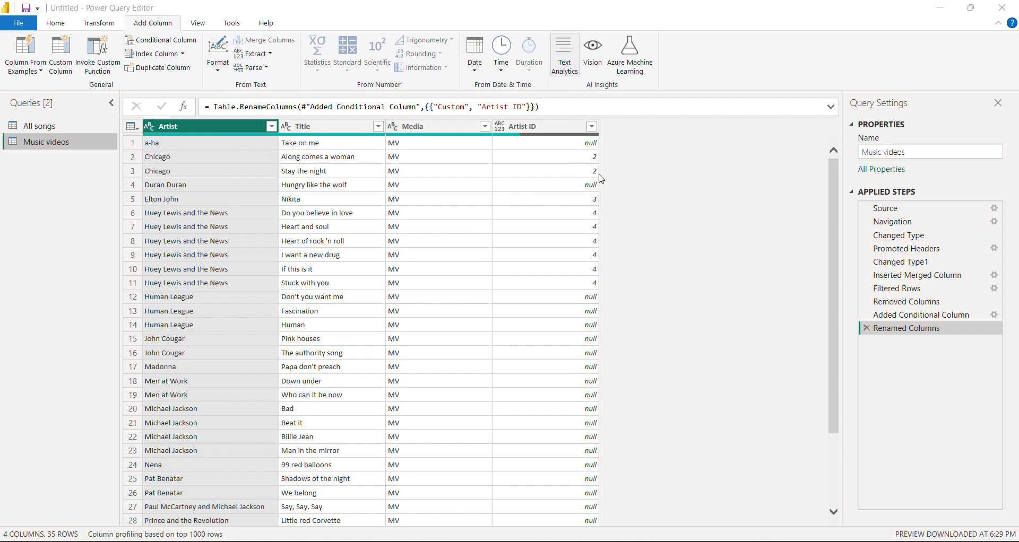
{"action": "scroll", "coordinate": [588, 233], "scroll_direction": "down", "scroll_amount": 3}
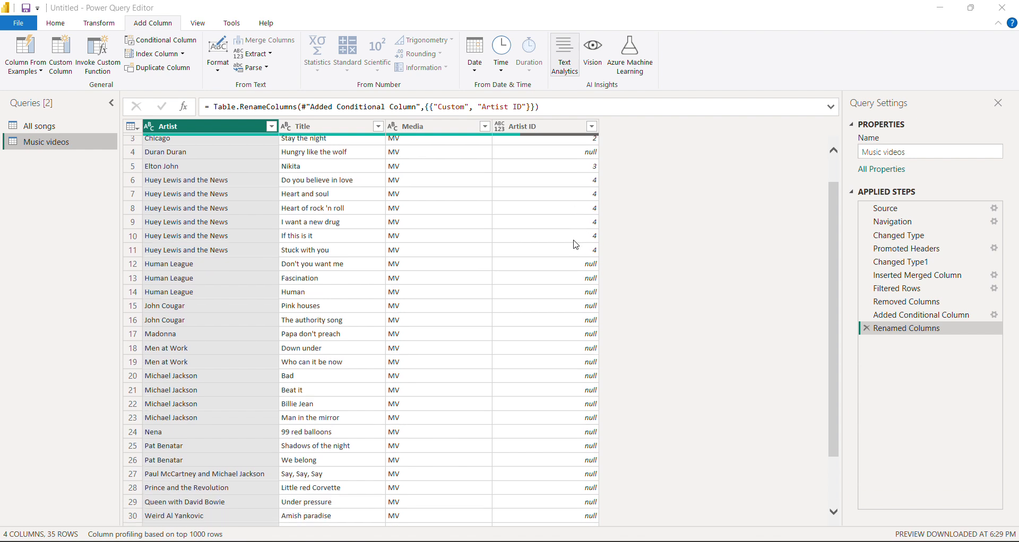
{"action": "left_click", "coordinate": [178, 46]}
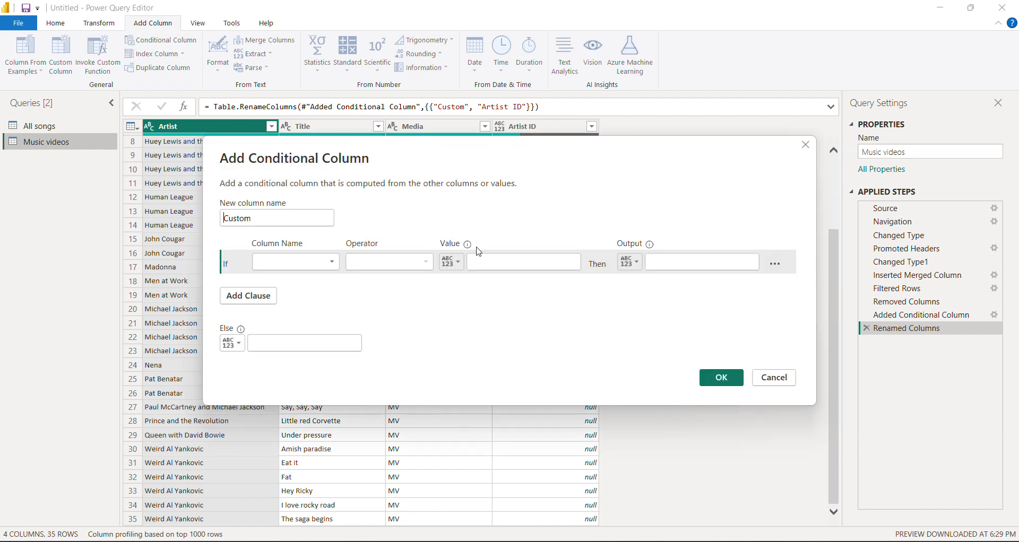
{"action": "left_click", "coordinate": [775, 380]}
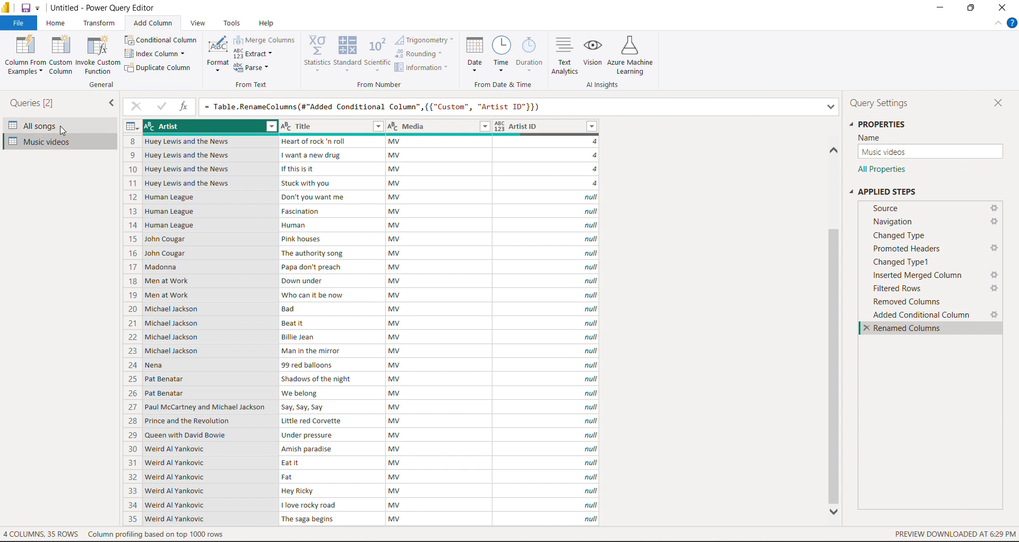
Duplicate the Music videos query and remove the Title, Media and Artist ID columns from the copy
{"action": "right_click", "coordinate": [46, 142]}
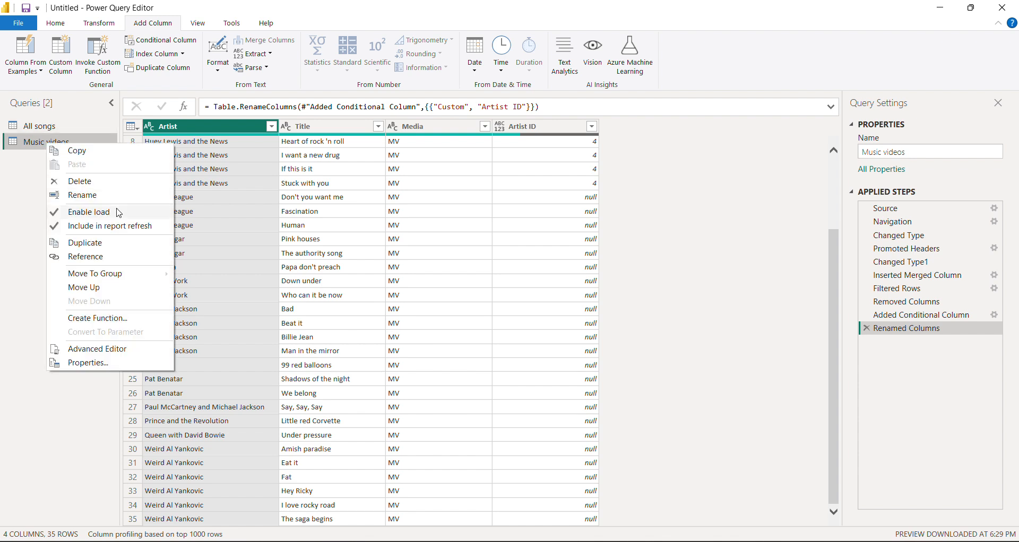
{"action": "left_click", "coordinate": [101, 244]}
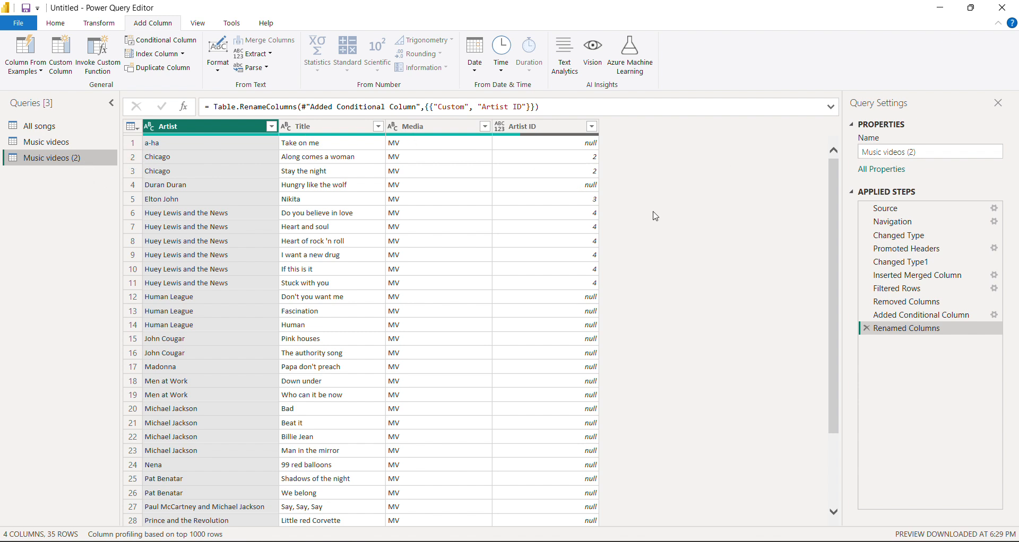
{"action": "left_click", "coordinate": [295, 139]}
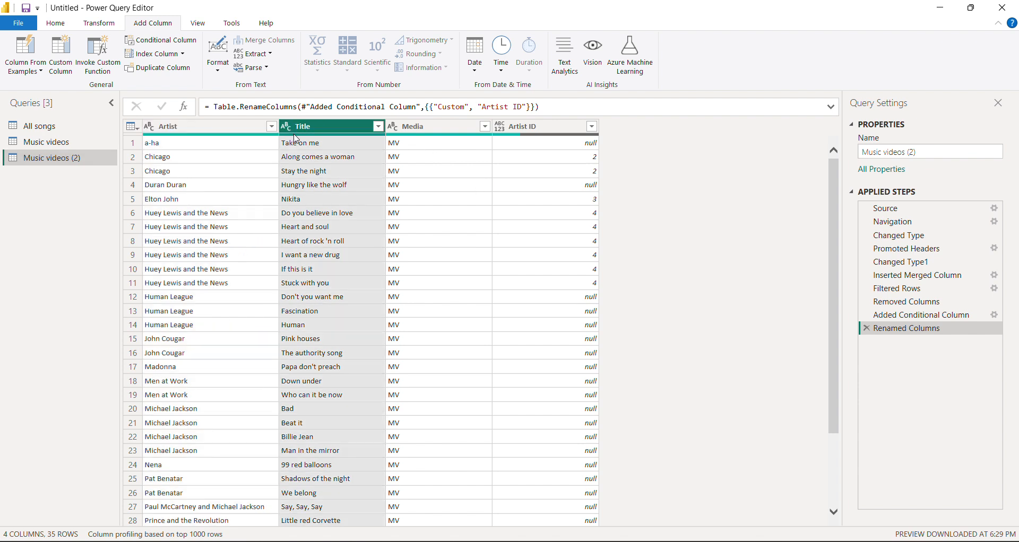
{"action": "key", "text": "Right"}
{"action": "key", "text": "Left"}
{"action": "key", "text": "Right"}
{"action": "key", "text": "Left"}
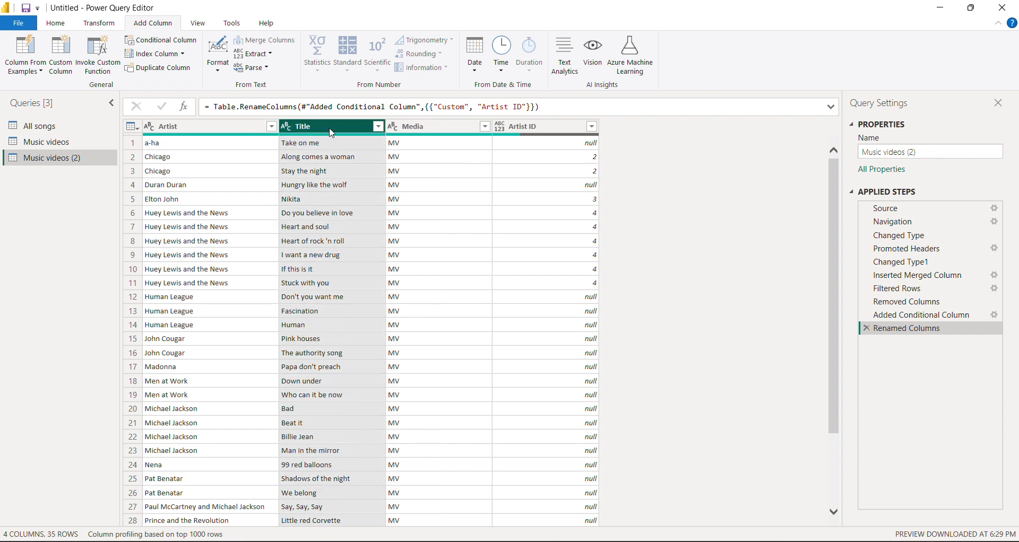
{"action": "left_click", "coordinate": [418, 133], "text": "ctrl"}
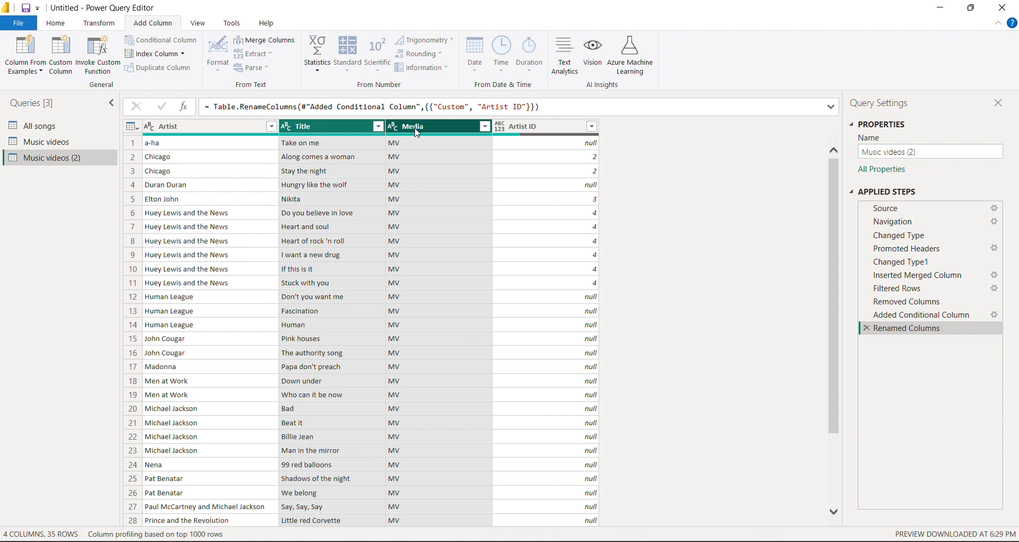
{"action": "left_click", "coordinate": [539, 134], "text": "ctrl"}
{"action": "right_click", "coordinate": [340, 126]}
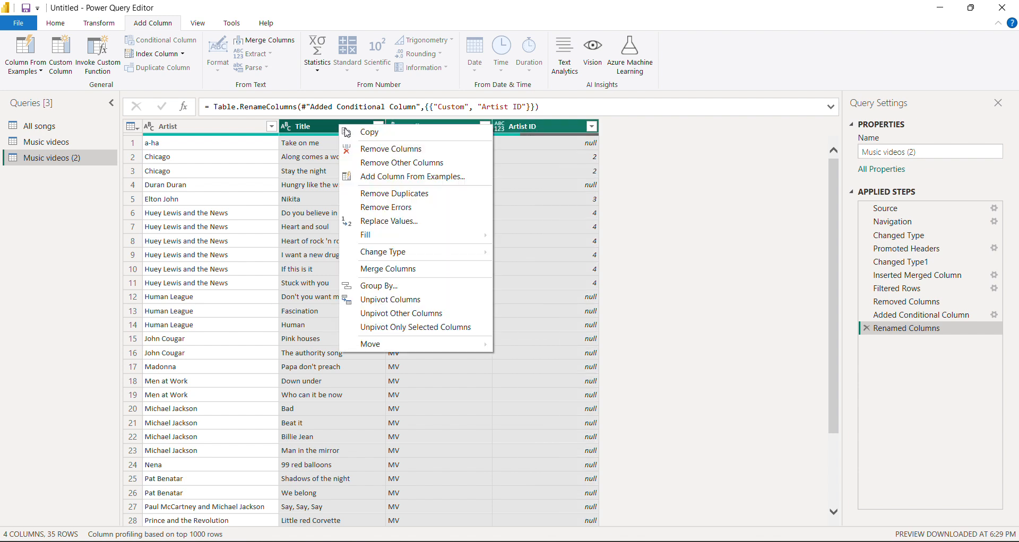
{"action": "left_click", "coordinate": [416, 150]}
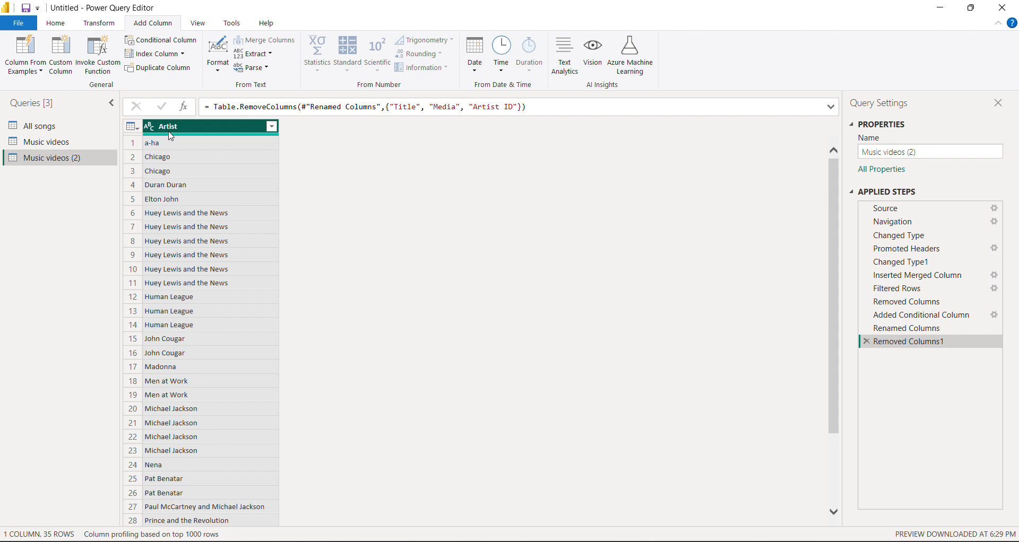
Duplicate the Artist column in the Music videos (2) query
{"action": "right_click", "coordinate": [221, 133]}
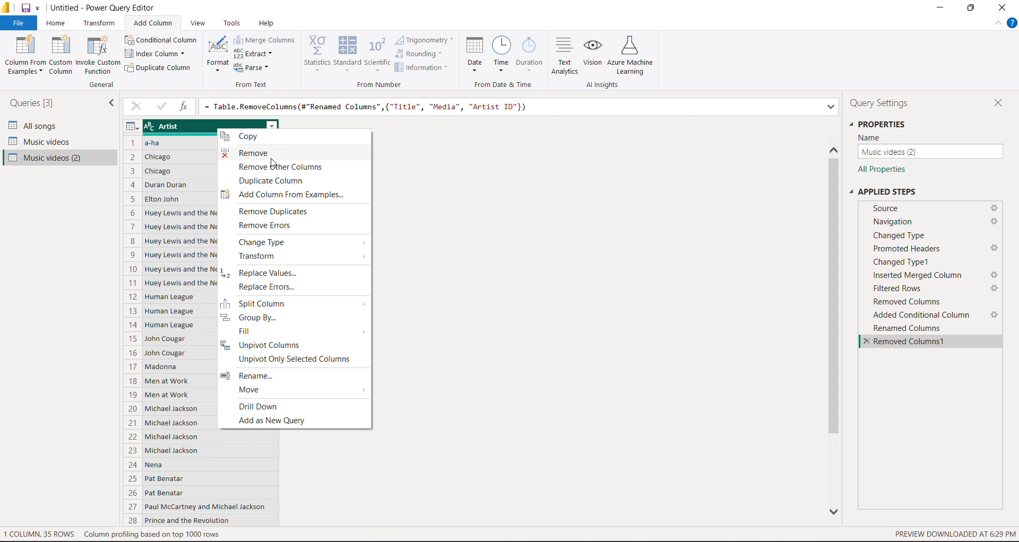
{"action": "left_click", "coordinate": [472, 215]}
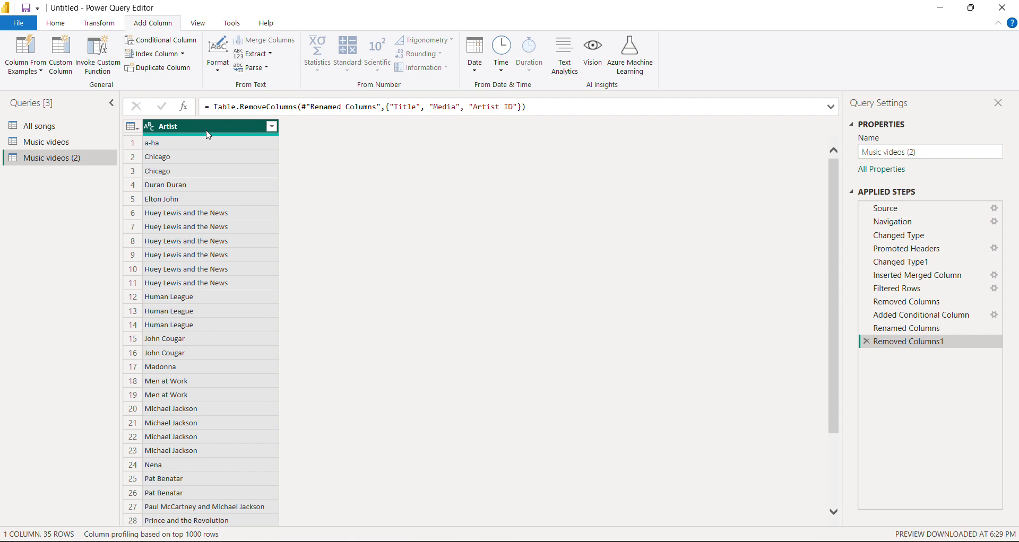
{"action": "right_click", "coordinate": [217, 135]}
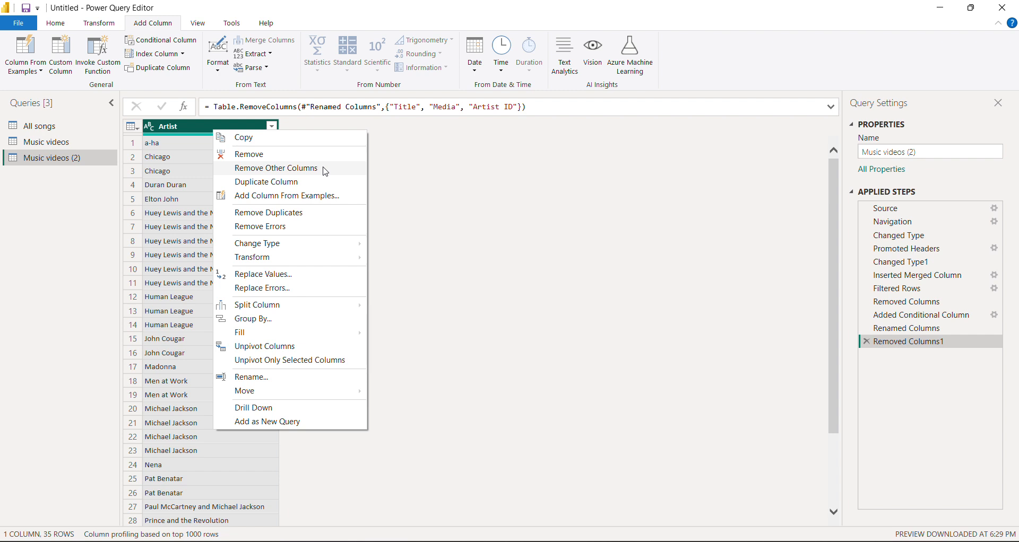
{"action": "left_click", "coordinate": [298, 183]}
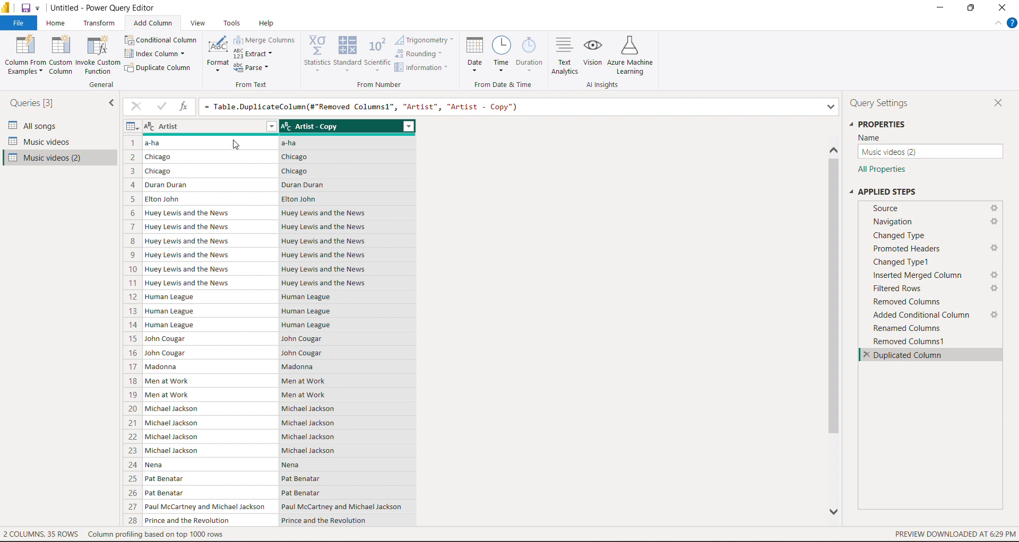
Add an index column starting from 1 and rename it ArtistiD
{"action": "left_click", "coordinate": [183, 54]}
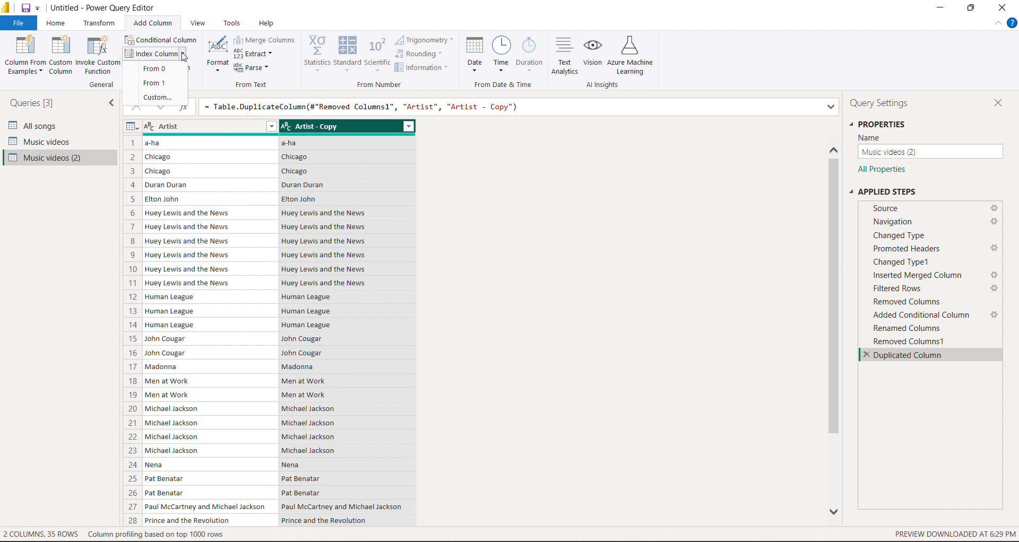
{"action": "left_click", "coordinate": [178, 86]}
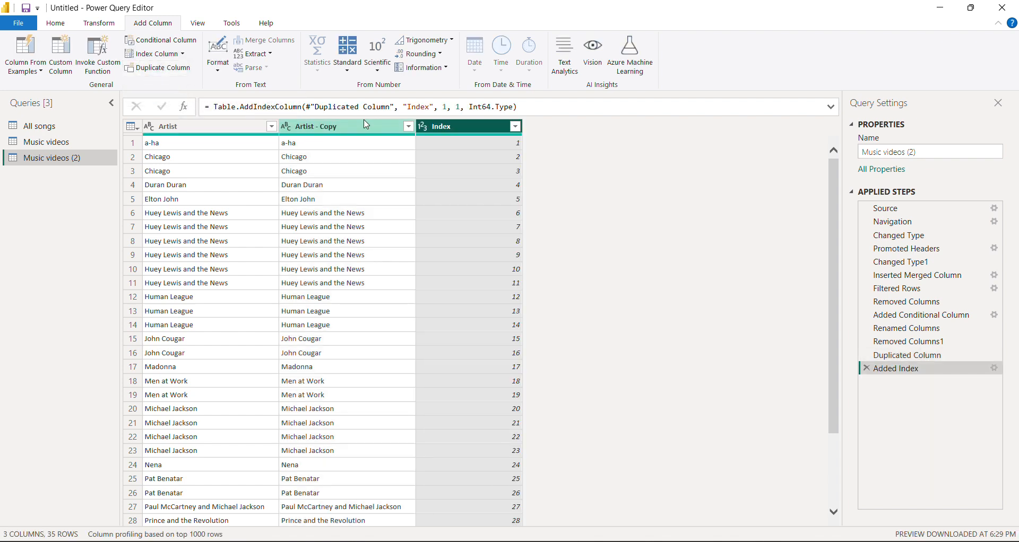
{"action": "double_click", "coordinate": [451, 128]}
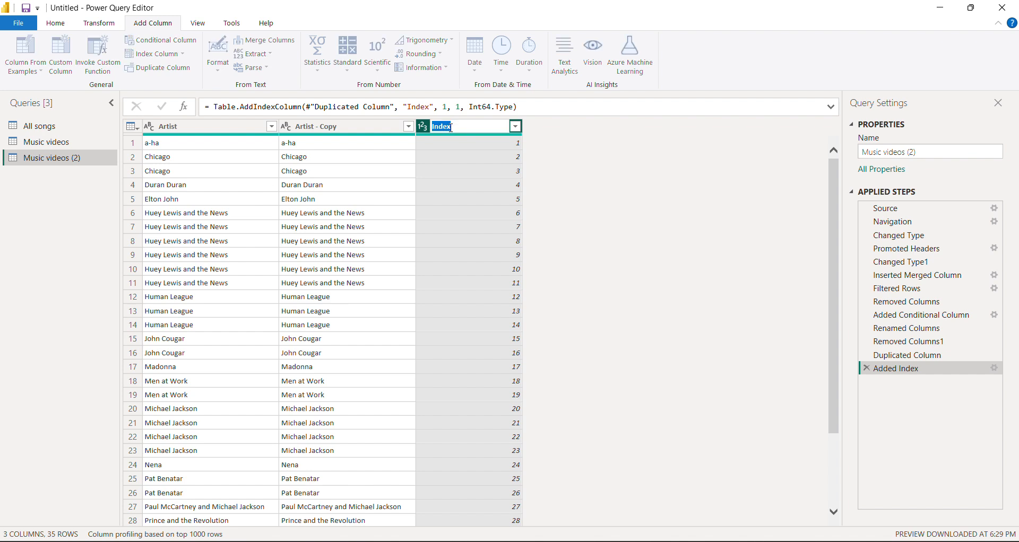
{"action": "type", "text": "A"}
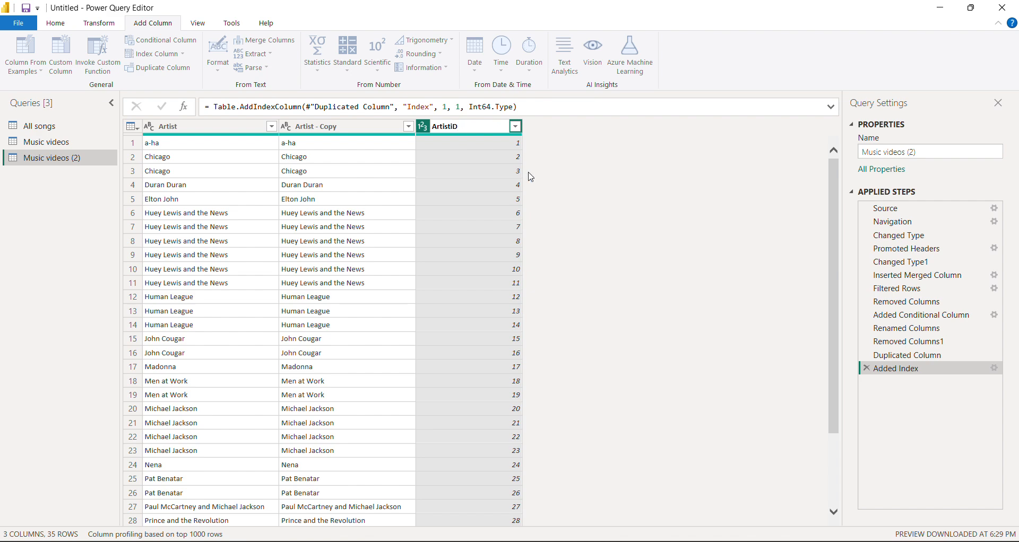
{"action": "type", "text": "rtistID"}
{"action": "key", "text": "Return"}
{"action": "scroll", "coordinate": [488, 350], "scroll_direction": "down", "scroll_amount": 3}
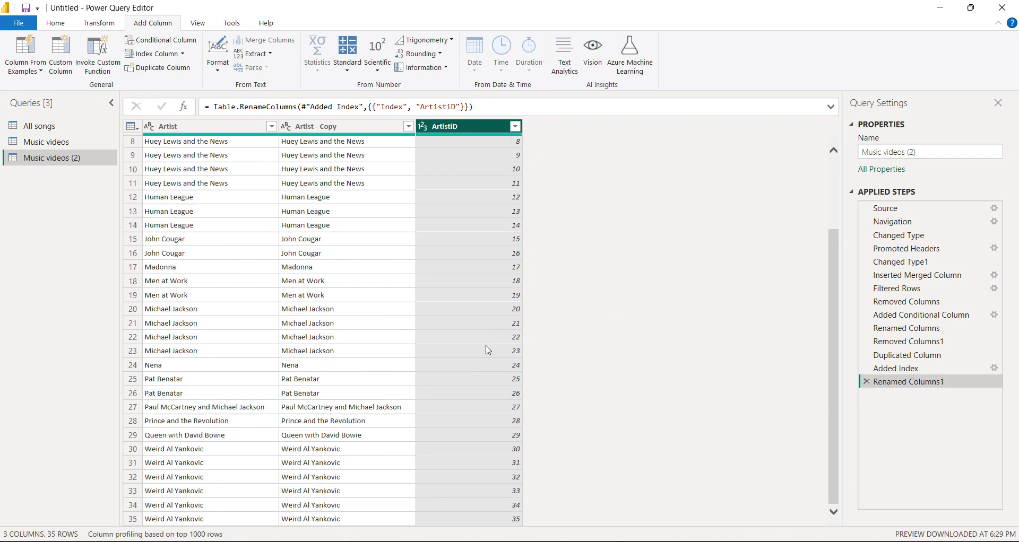
{"action": "scroll", "coordinate": [338, 303], "scroll_direction": "up", "scroll_amount": 3}
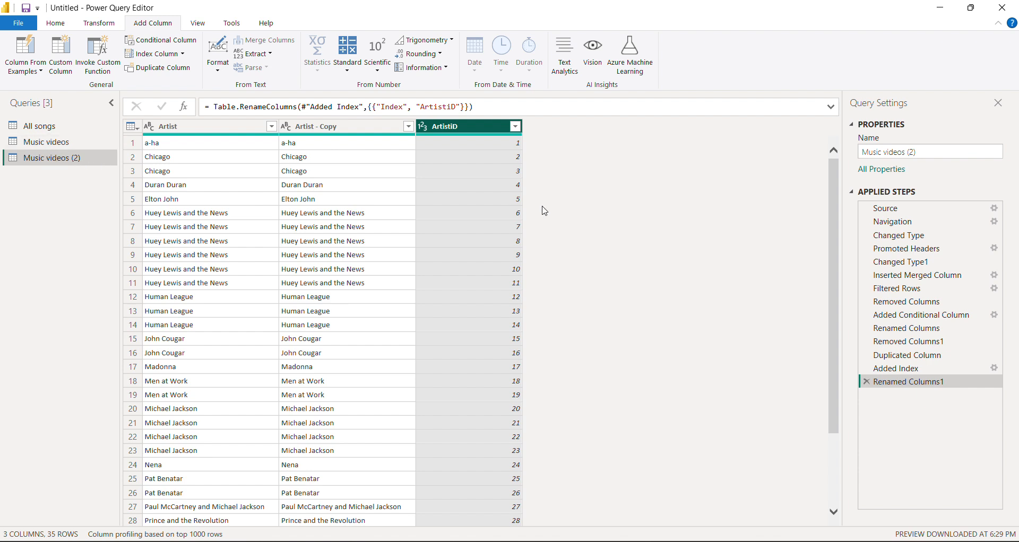
Remove duplicate rows based on the Artist - Copy column
{"action": "left_click", "coordinate": [354, 127]}
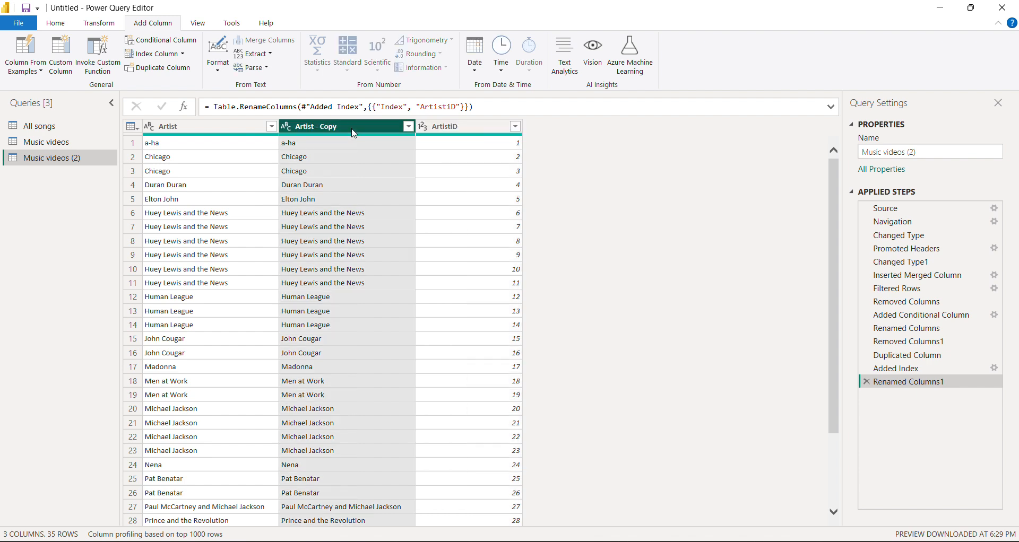
{"action": "right_click", "coordinate": [353, 130]}
{"action": "left_click", "coordinate": [682, 223]}
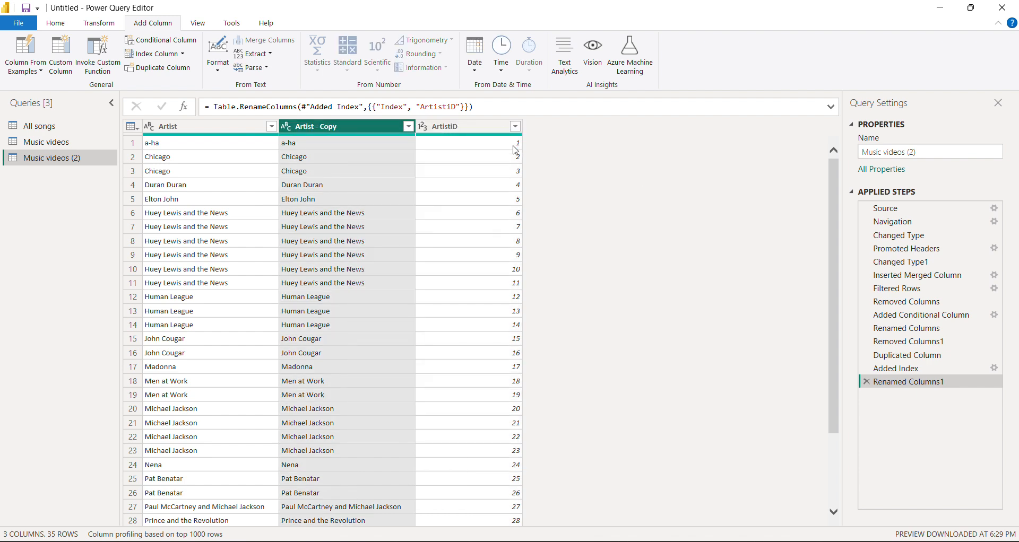
{"action": "scroll", "coordinate": [493, 361], "scroll_direction": "down", "scroll_amount": 3}
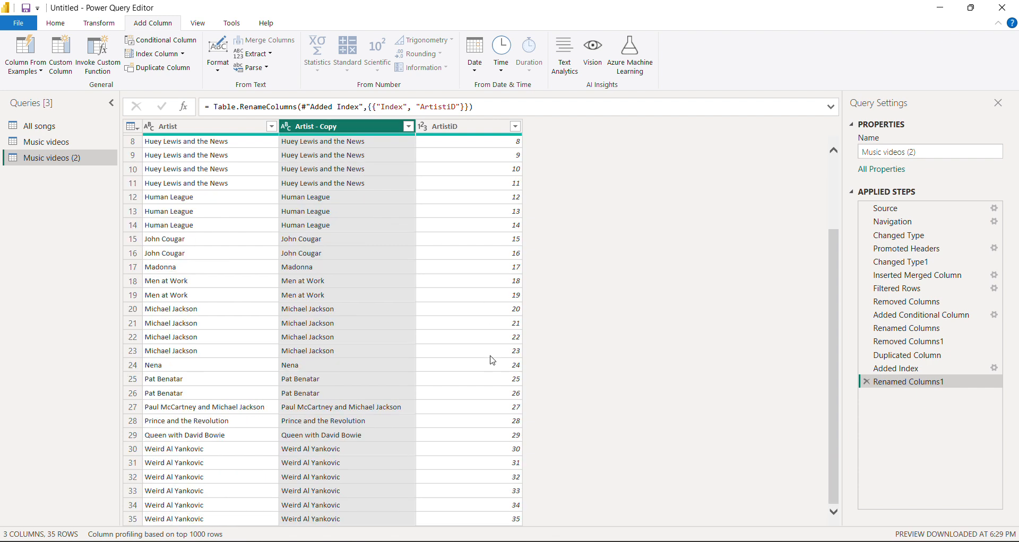
{"action": "scroll", "coordinate": [491, 359], "scroll_direction": "up", "scroll_amount": 3}
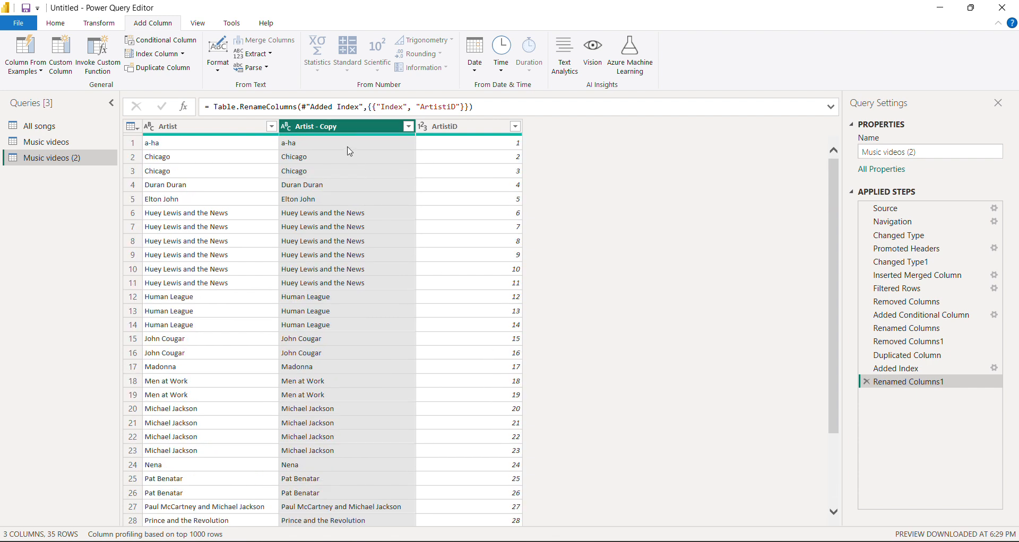
{"action": "right_click", "coordinate": [330, 128]}
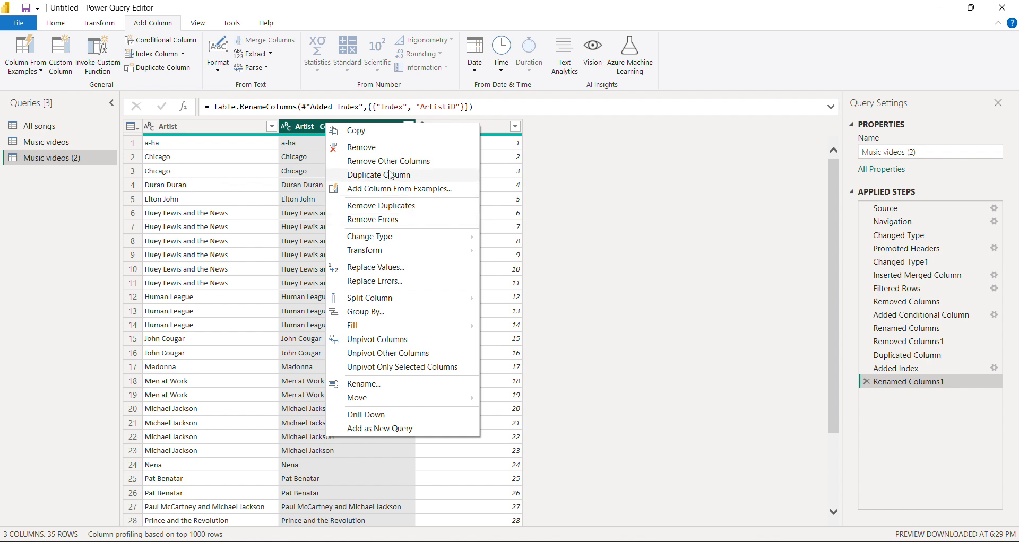
{"action": "left_click", "coordinate": [409, 207]}
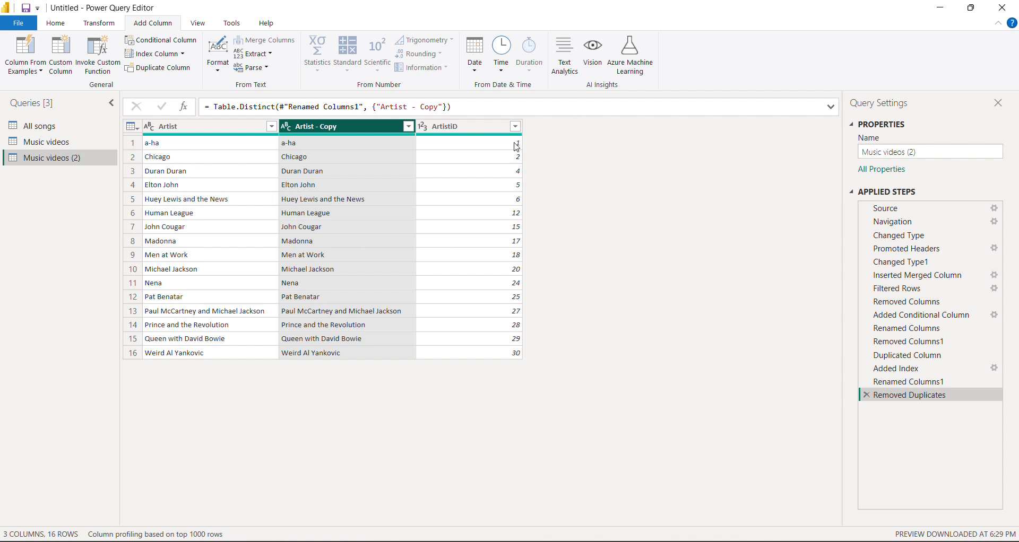
Try adding a second index column starting from 0, and remove that Index column again
{"action": "left_click", "coordinate": [485, 130]}
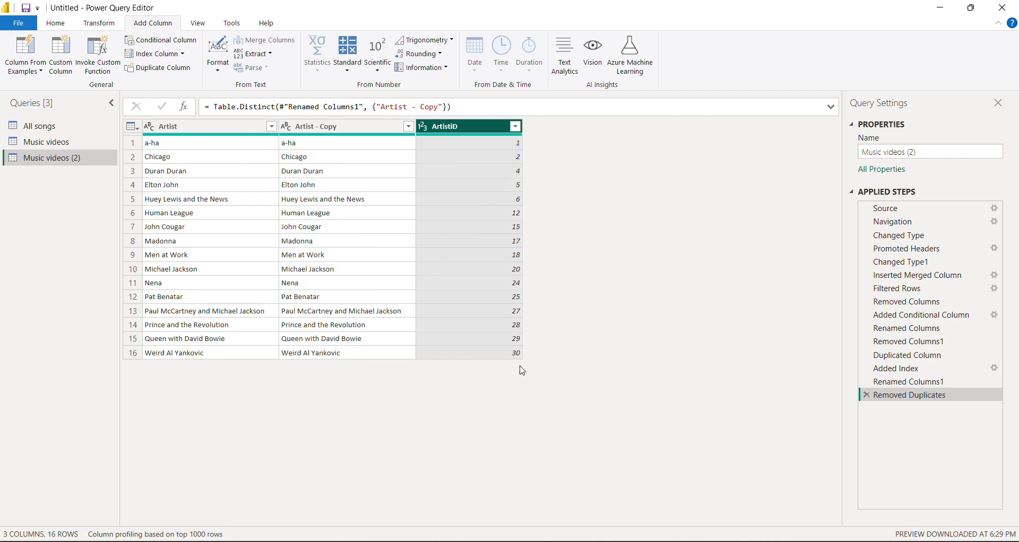
{"action": "left_click", "coordinate": [178, 53]}
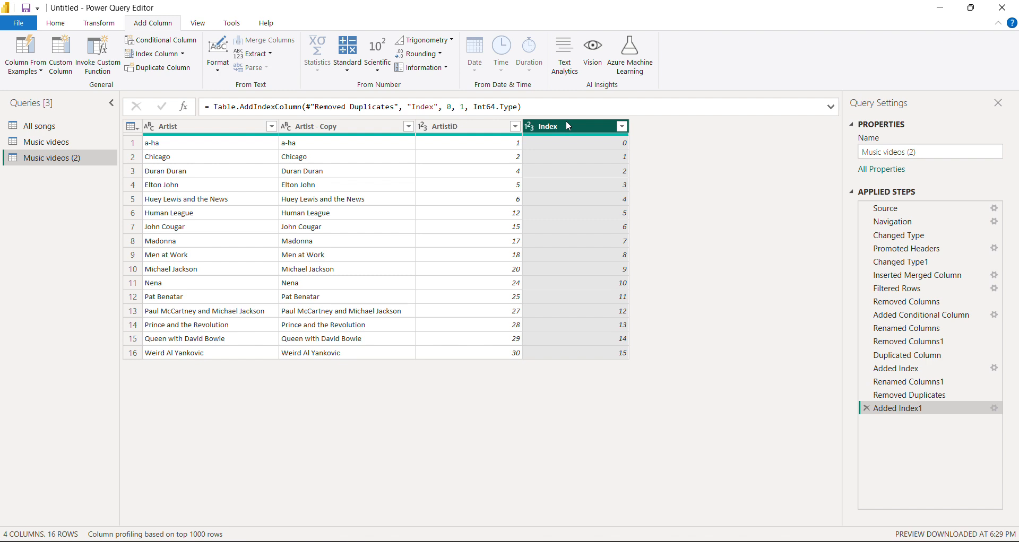
{"action": "left_click", "coordinate": [622, 126]}
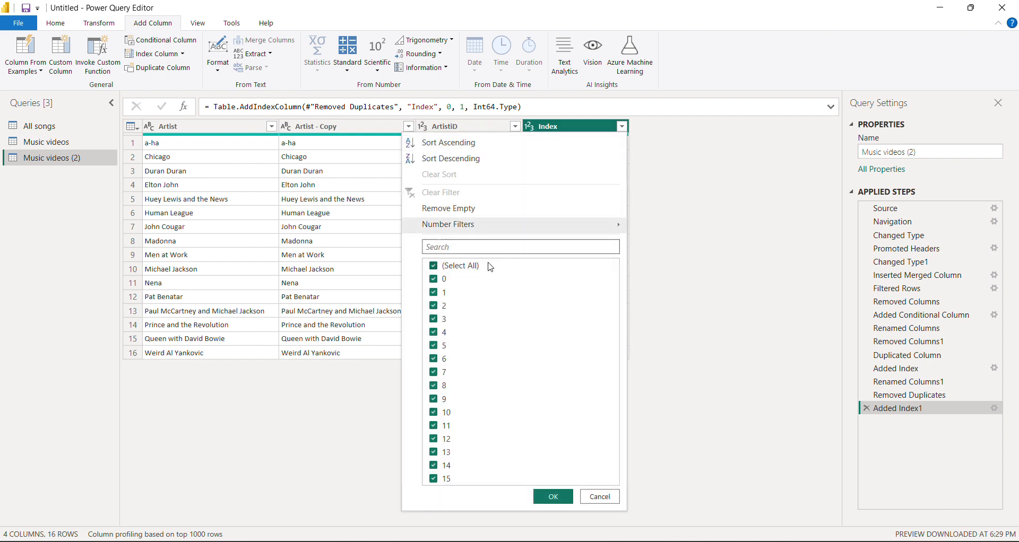
{"action": "left_click", "coordinate": [597, 497]}
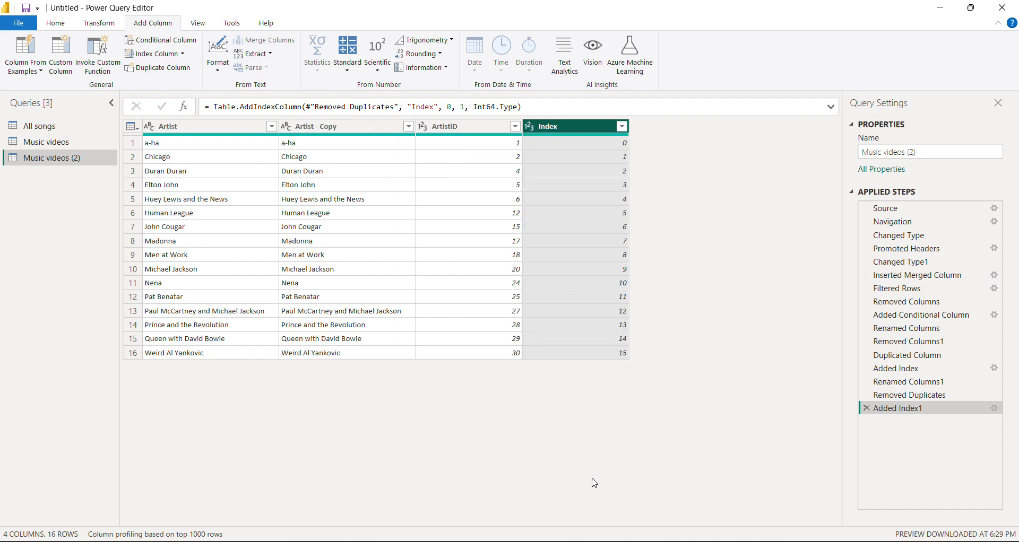
{"action": "right_click", "coordinate": [564, 123]}
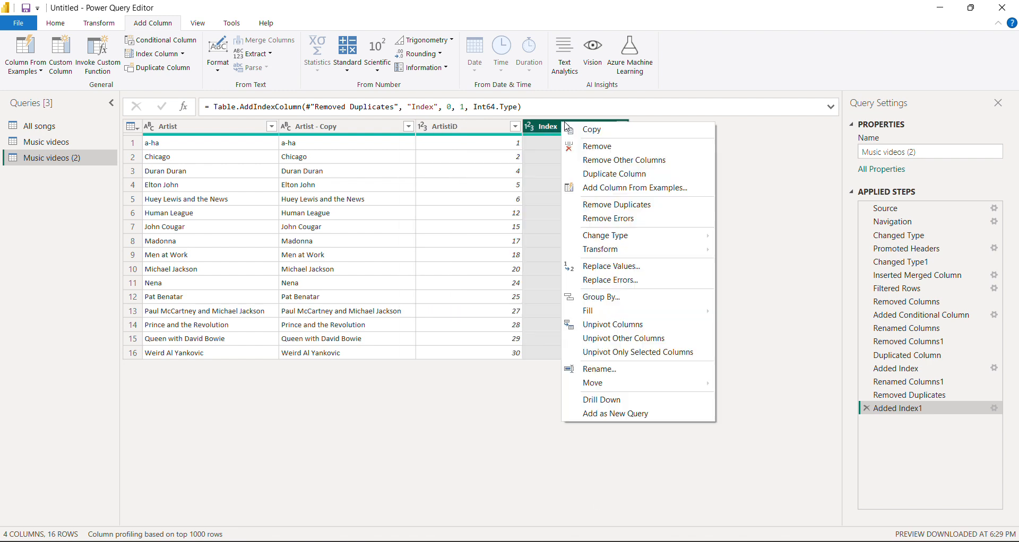
{"action": "left_click", "coordinate": [607, 147]}
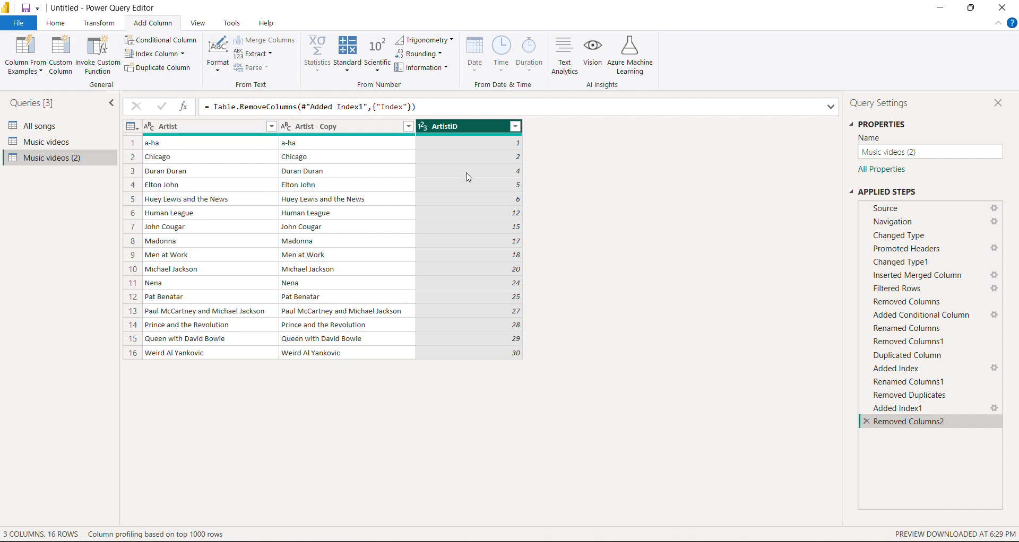
Remove the ArtistiD column with the non-consecutive numbers from the Music videos (2) query
{"action": "right_click", "coordinate": [466, 134]}
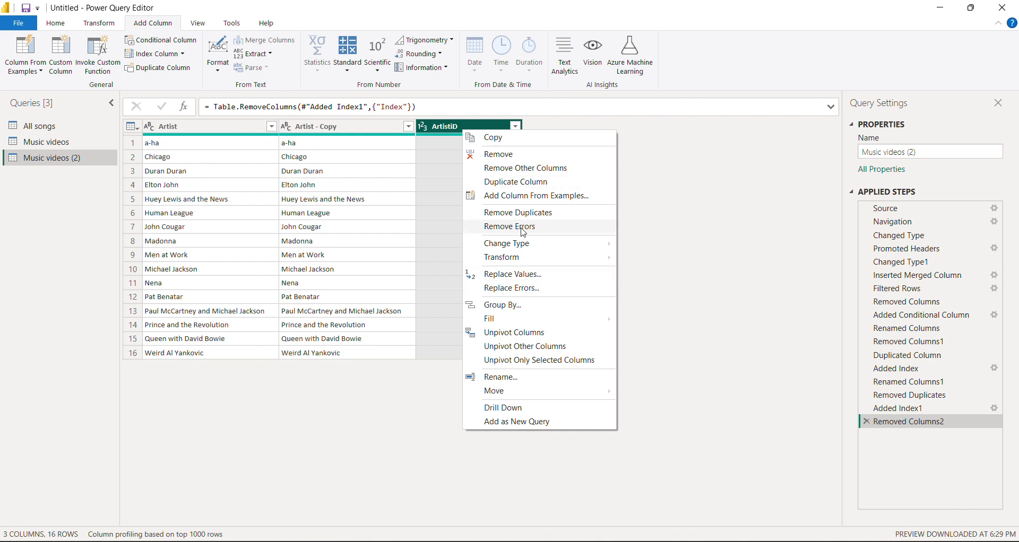
{"action": "left_click", "coordinate": [677, 162]}
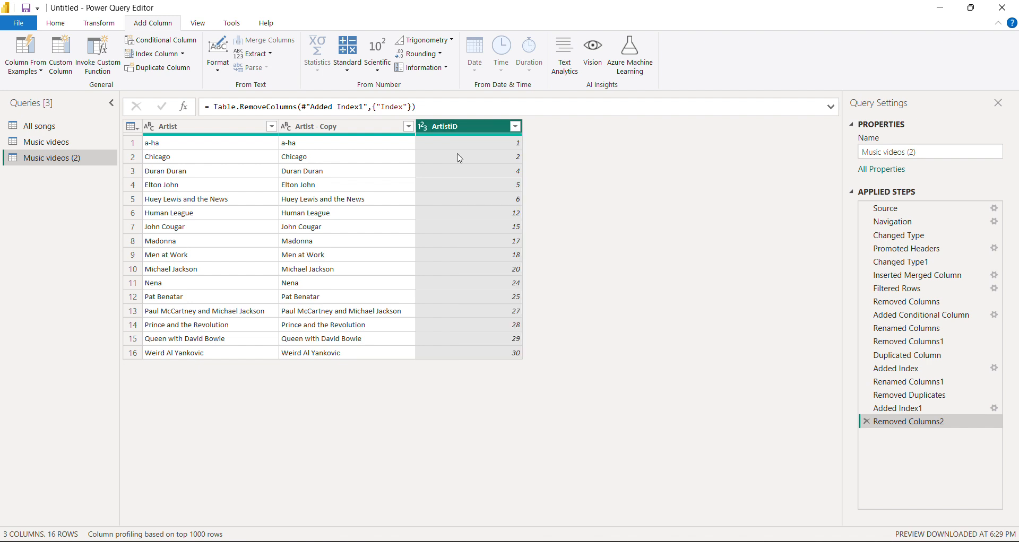
{"action": "right_click", "coordinate": [465, 123]}
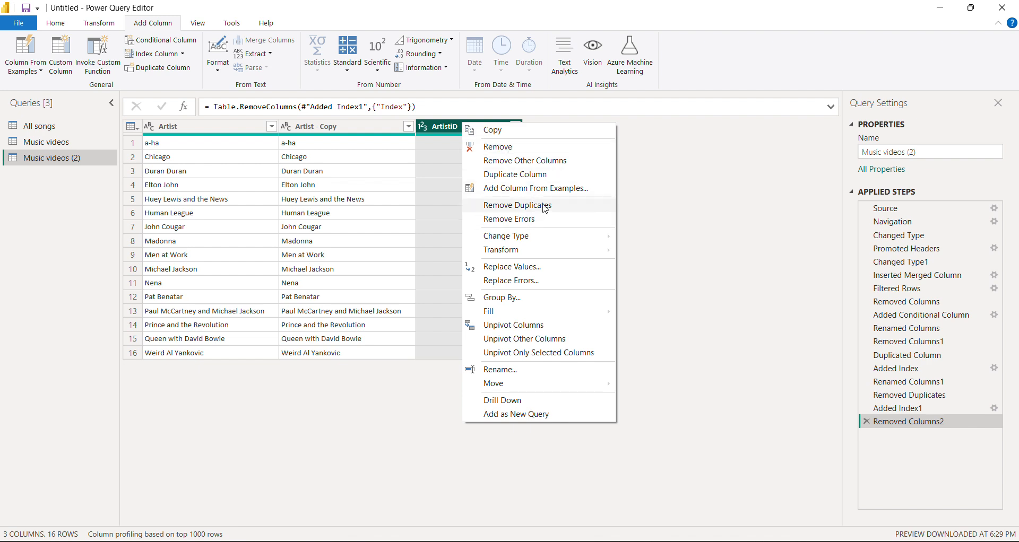
{"action": "left_click", "coordinate": [529, 148]}
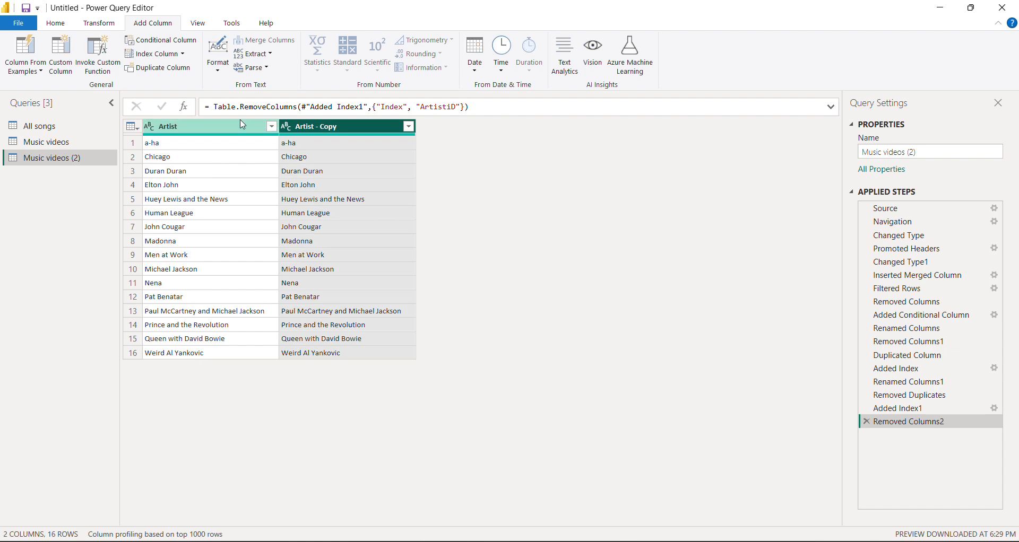
Add an index column starting from 1 to the deduplicated artists and rename it ArtistID
{"action": "left_click", "coordinate": [185, 57]}
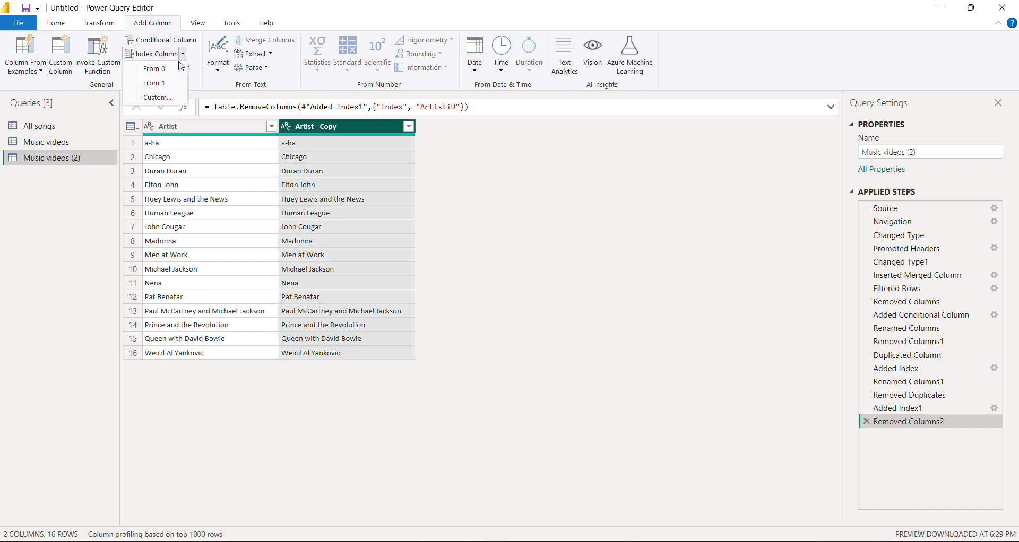
{"action": "left_click", "coordinate": [159, 83]}
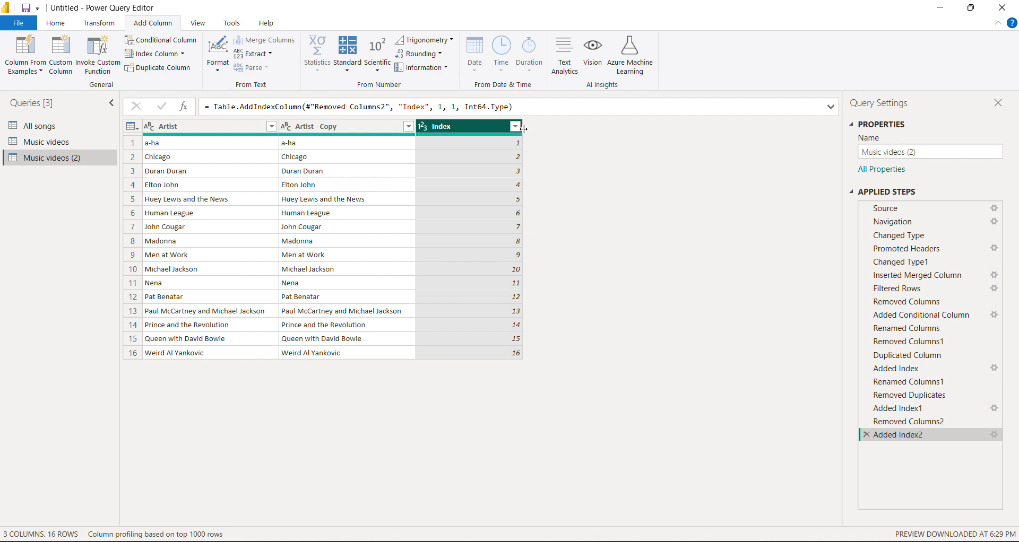
{"action": "double_click", "coordinate": [449, 127]}
{"action": "type", "text": "A"}
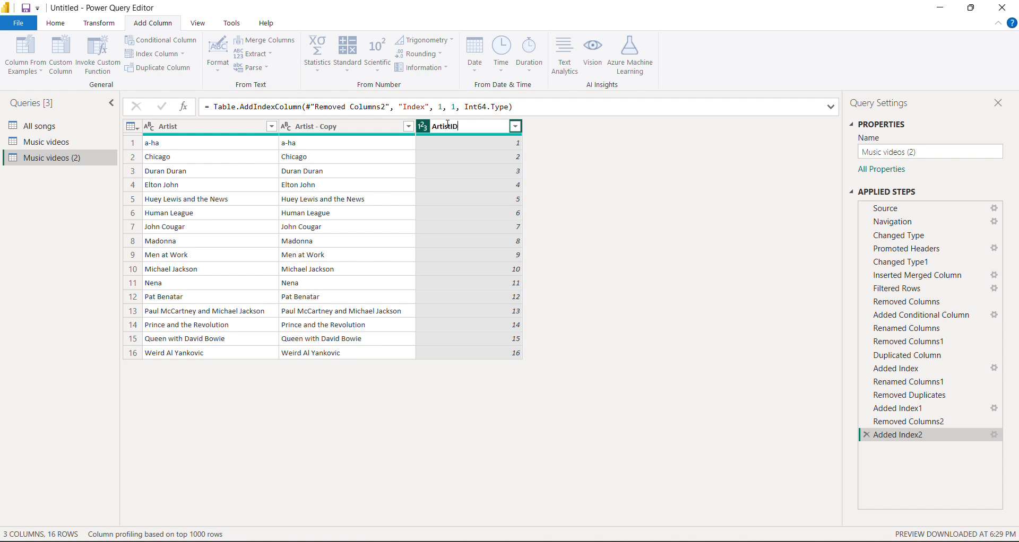
{"action": "type", "text": "rtistID"}
{"action": "key", "text": "Return"}
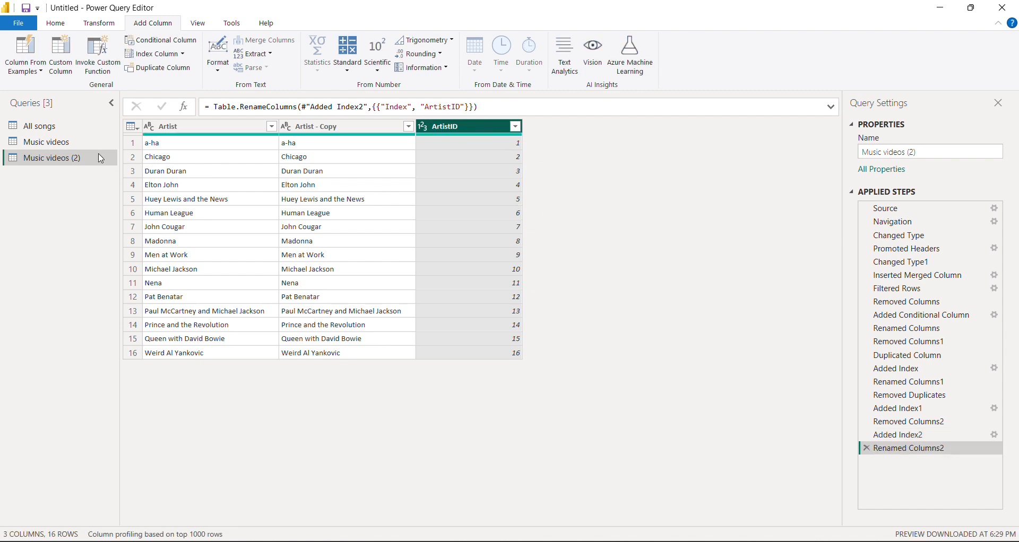
{"action": "left_click", "coordinate": [56, 147]}
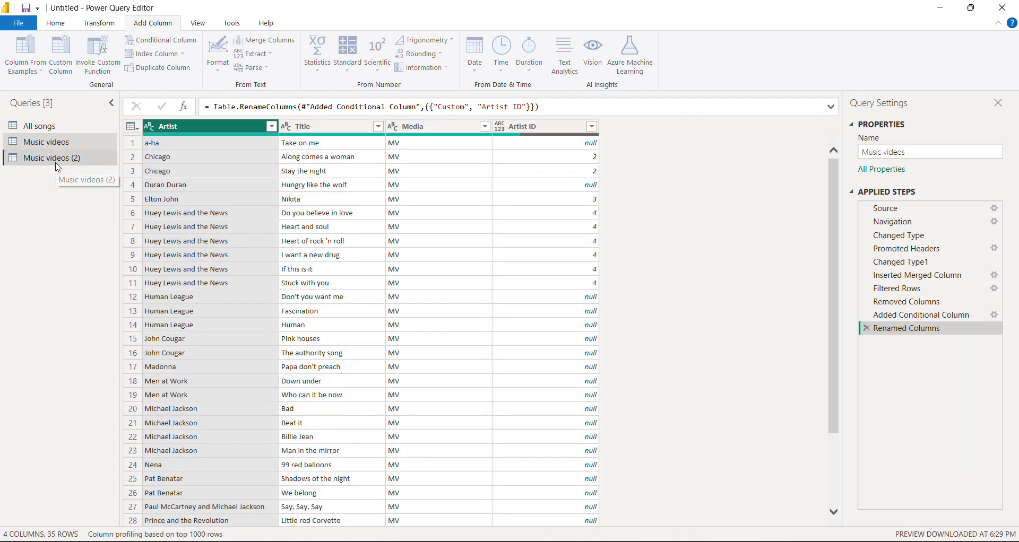
{"action": "left_click", "coordinate": [57, 161]}
{"action": "left_click", "coordinate": [338, 127]}
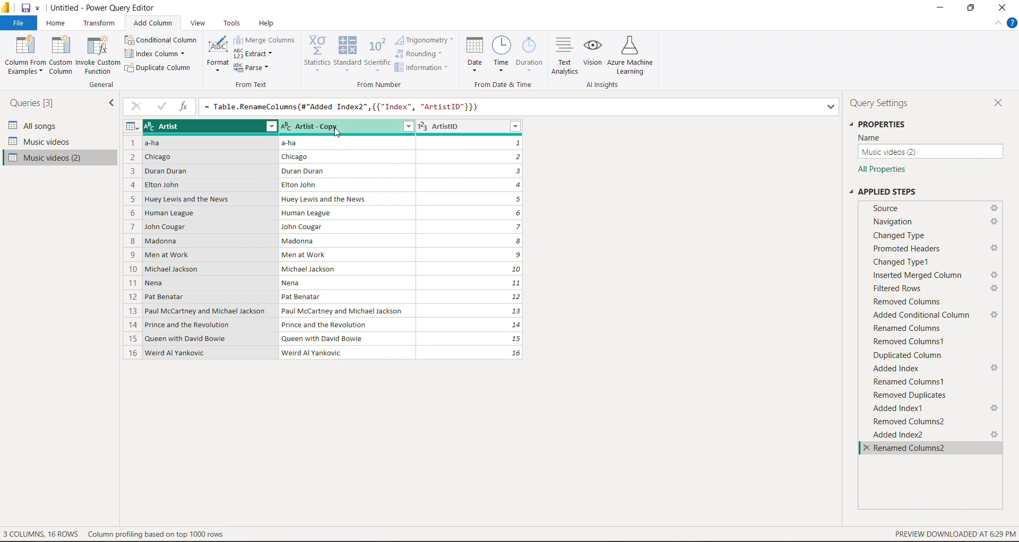
{"action": "double_click", "coordinate": [343, 128]}
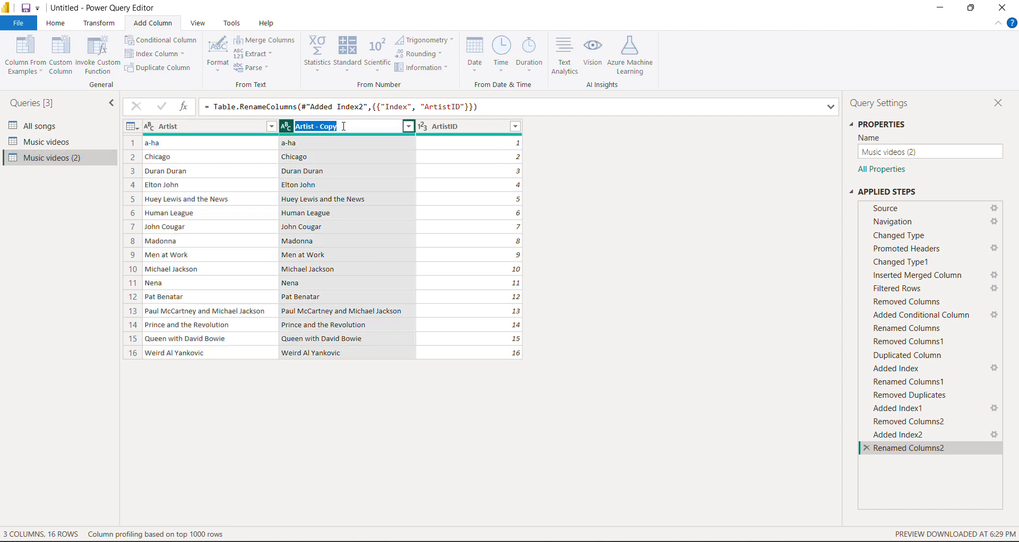
{"action": "key", "text": "BackSpace"}
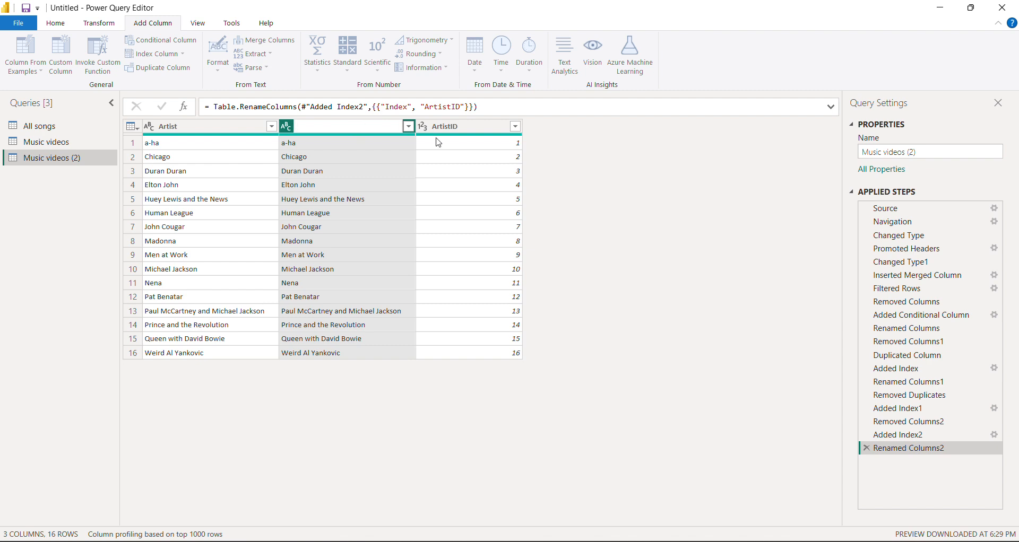
{"action": "left_click", "coordinate": [616, 169]}
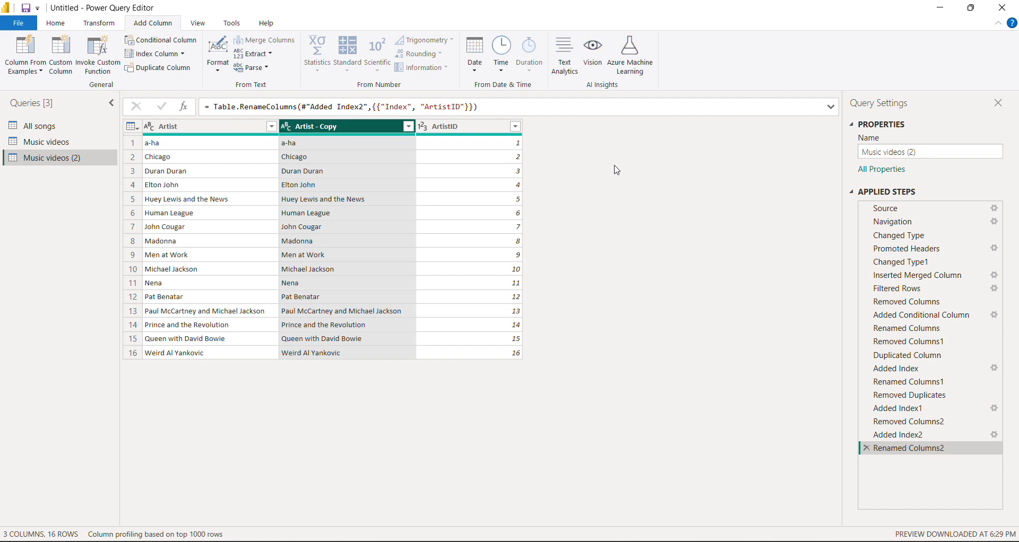
Remove the Artist - Copy column from the Music videos (2) query
{"action": "right_click", "coordinate": [340, 128]}
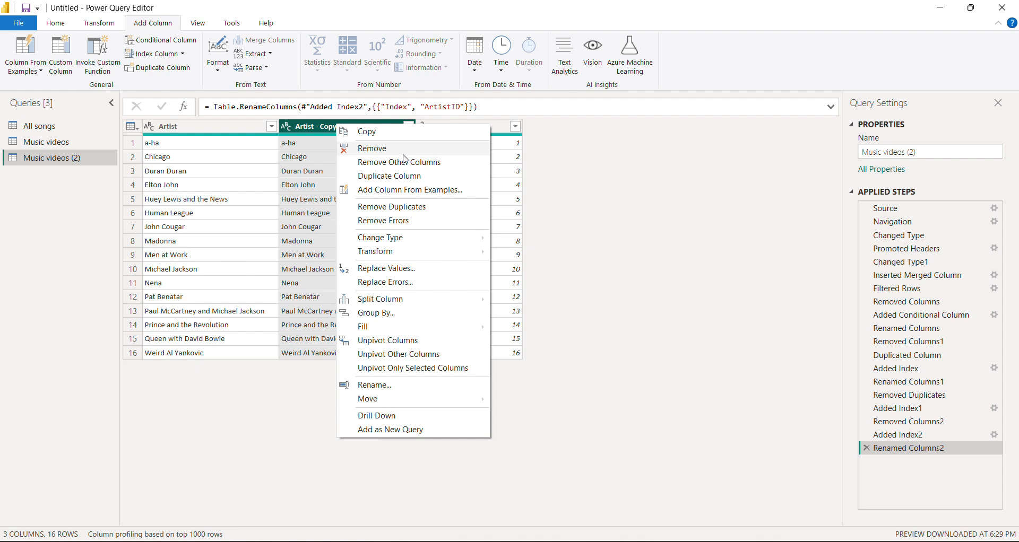
{"action": "left_click", "coordinate": [382, 153]}
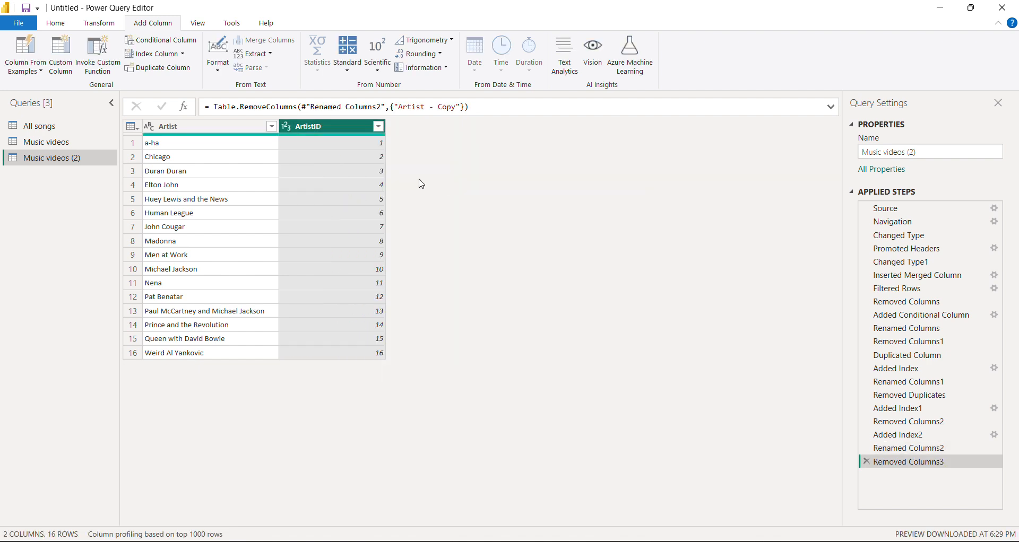